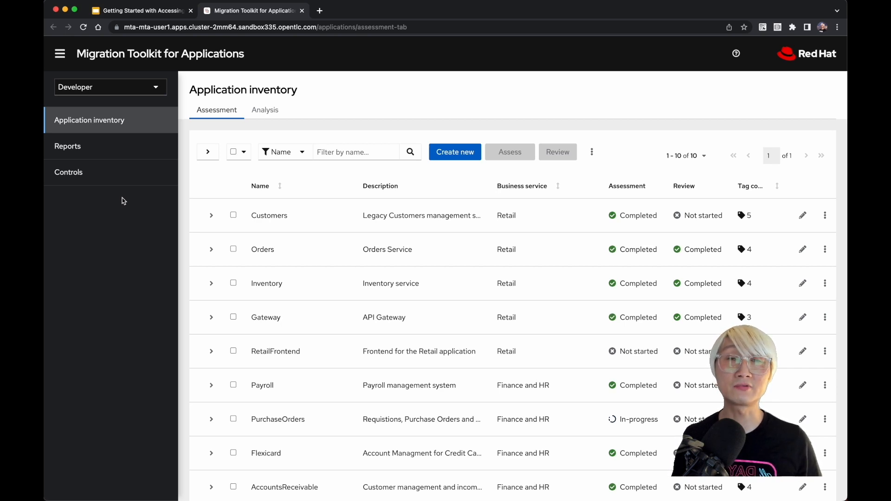
Step: Create a stakeholder in the controls with the person's email and name and the job function Developer / Software Engineer
scroll(276, 267, "down", 3)
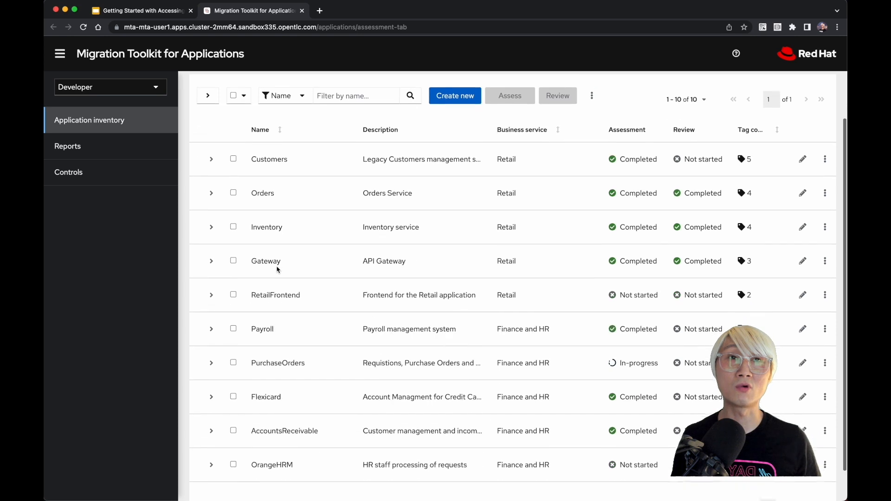
scroll(276, 268, "up", 3)
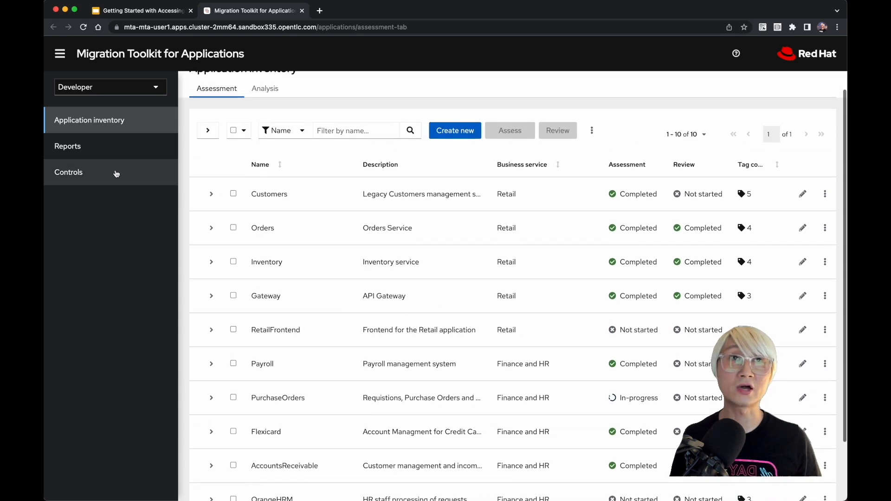
left_click(116, 174)
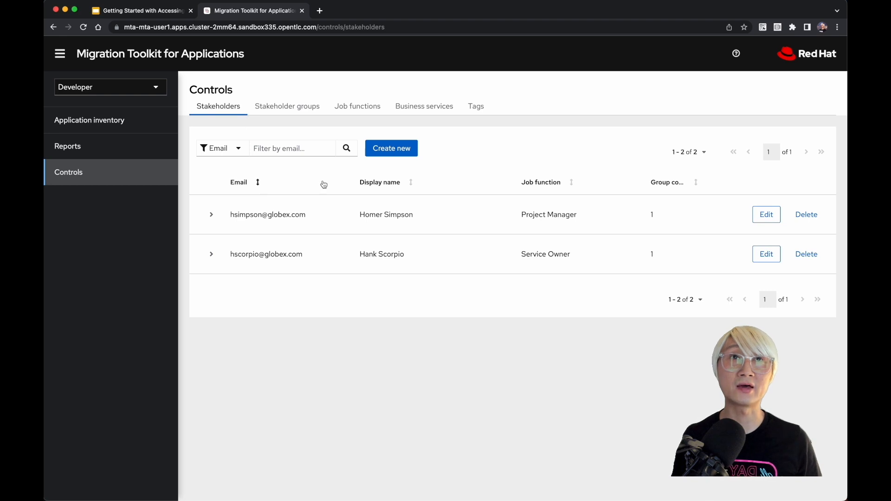
left_click(408, 149)
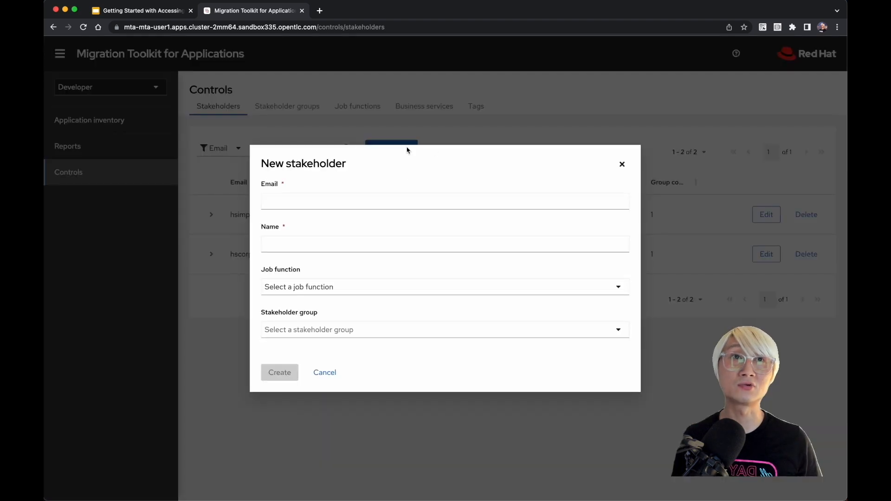
left_click(328, 203)
key("Tab")
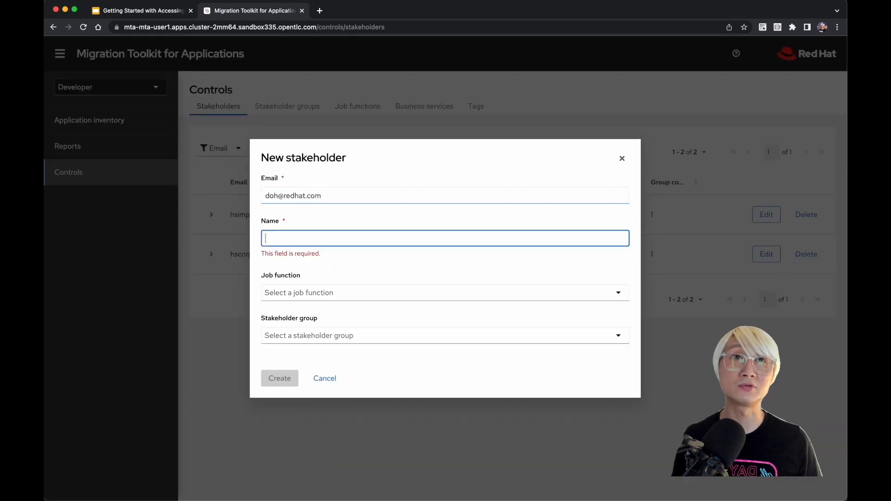
left_click(309, 289)
type("Developer")
left_click(312, 310)
left_click(312, 330)
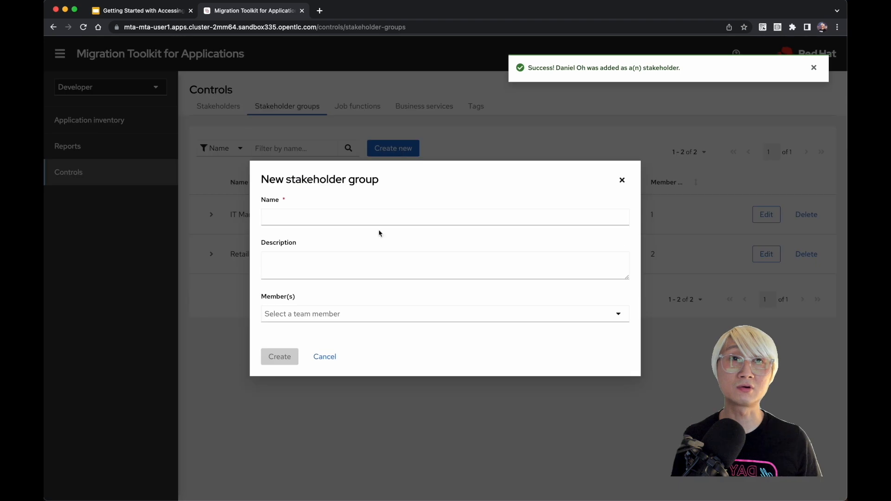
Step: Create a stakeholder group named Awesome Dev Team with the newly added stakeholder as its member
left_click(379, 222)
type("Awesome Dev Team")
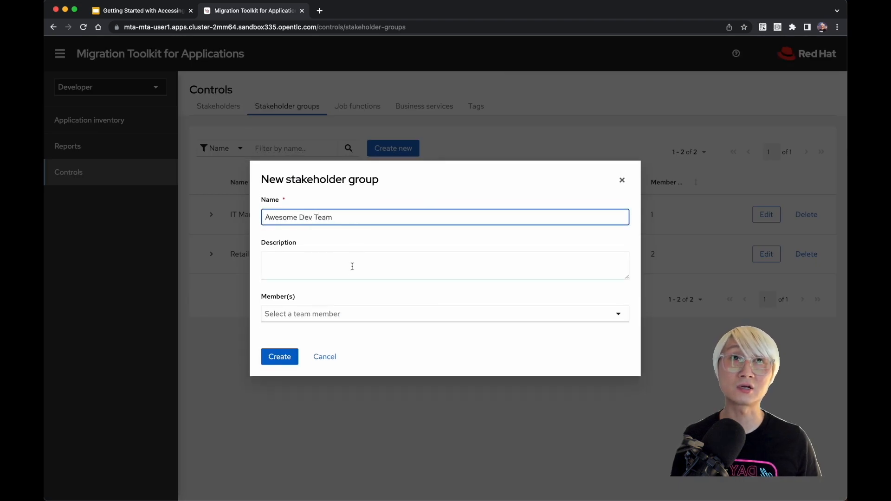
left_click(329, 315)
type("Dan")
left_click(297, 341)
left_click(279, 356)
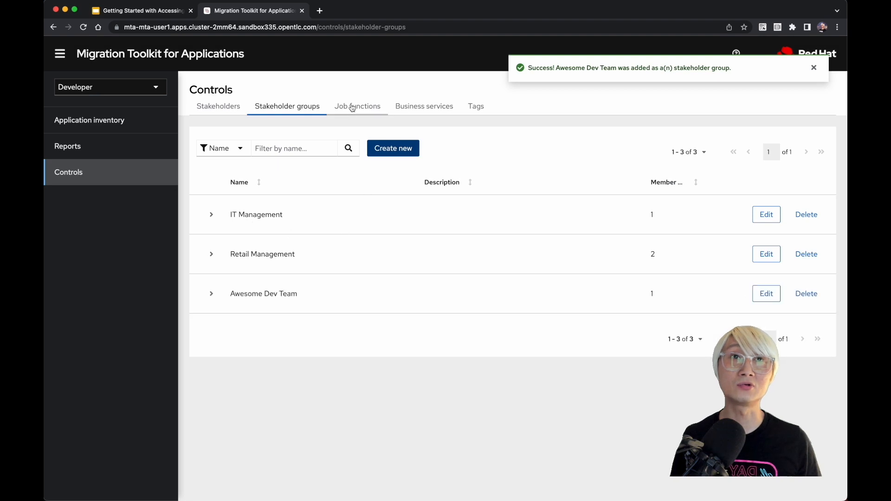
Step: Create a job function named Product Marketing Team and check it in the job functions list
left_click(352, 108)
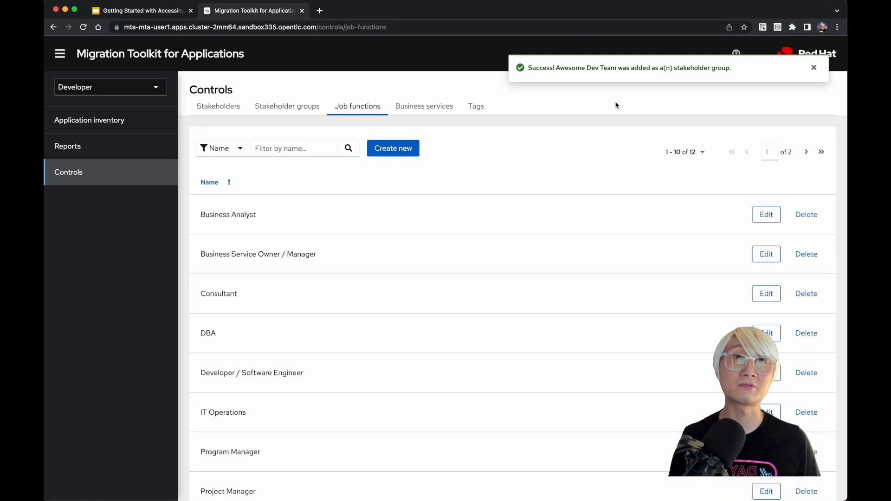
scroll(273, 248, "down", 3)
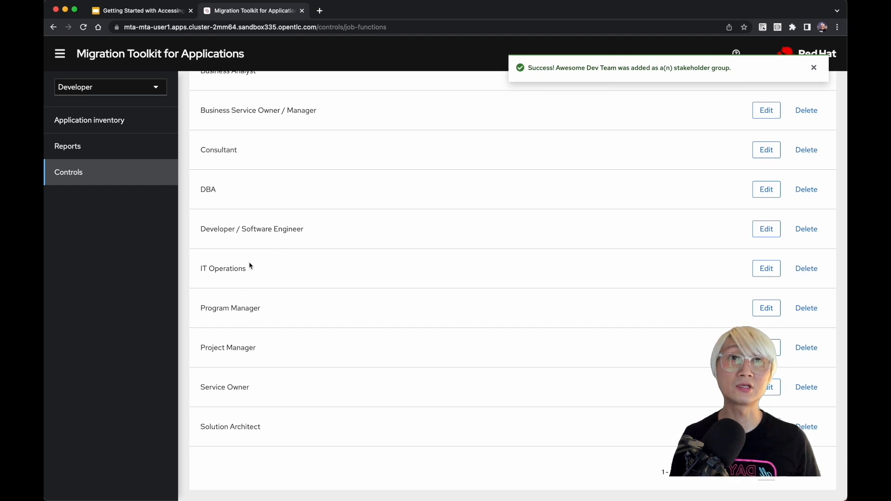
scroll(260, 233, "up", 2)
scroll(260, 232, "up", 1)
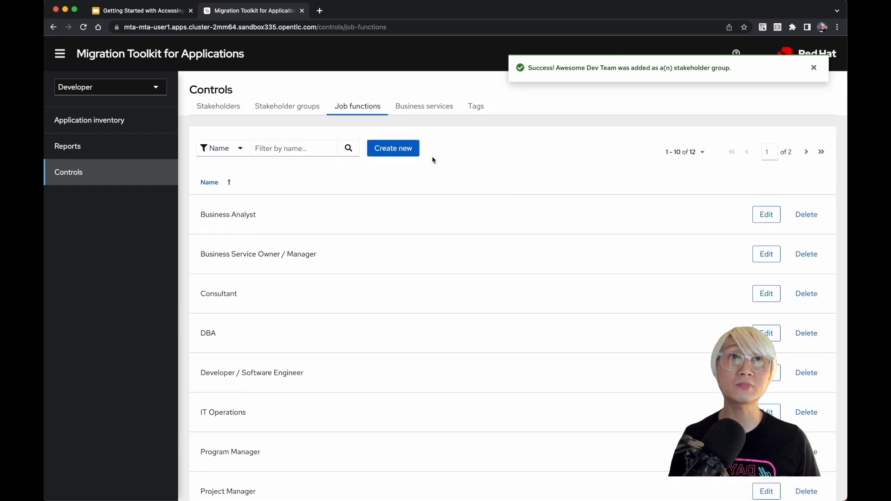
left_click(397, 152)
left_click(354, 268)
type("Pro")
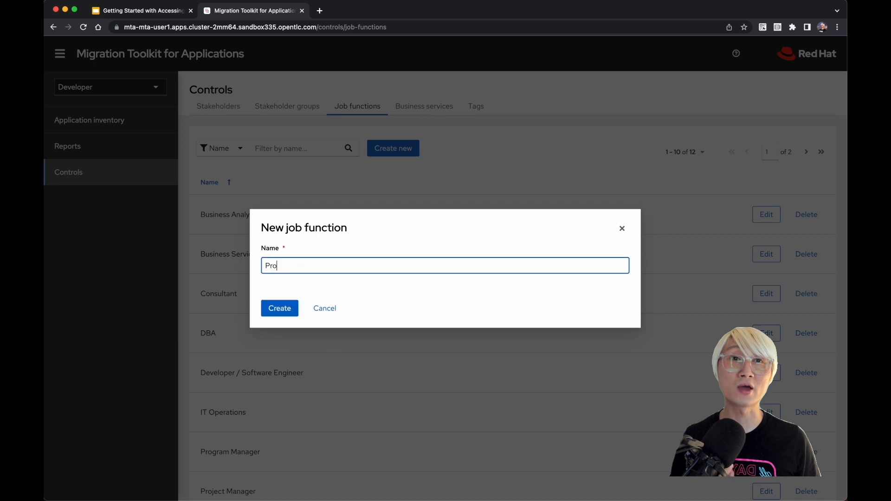
type("duct Marketing Team")
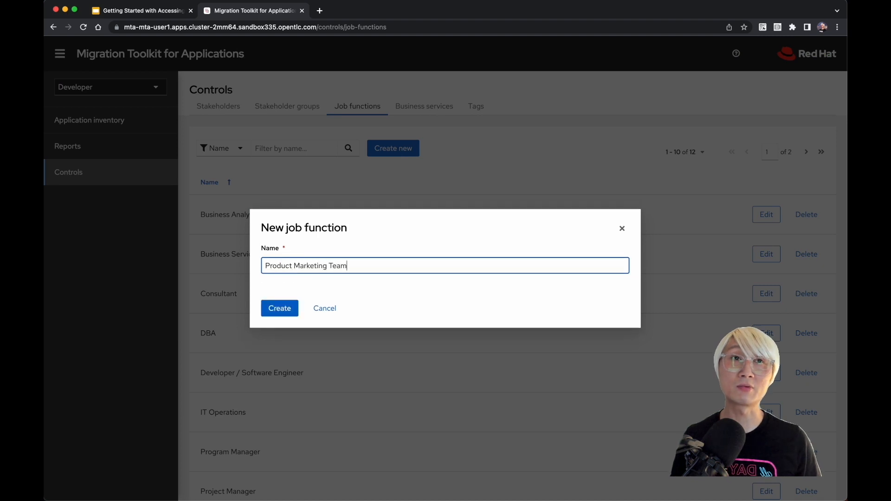
left_click(284, 308)
scroll(327, 302, "down", 3)
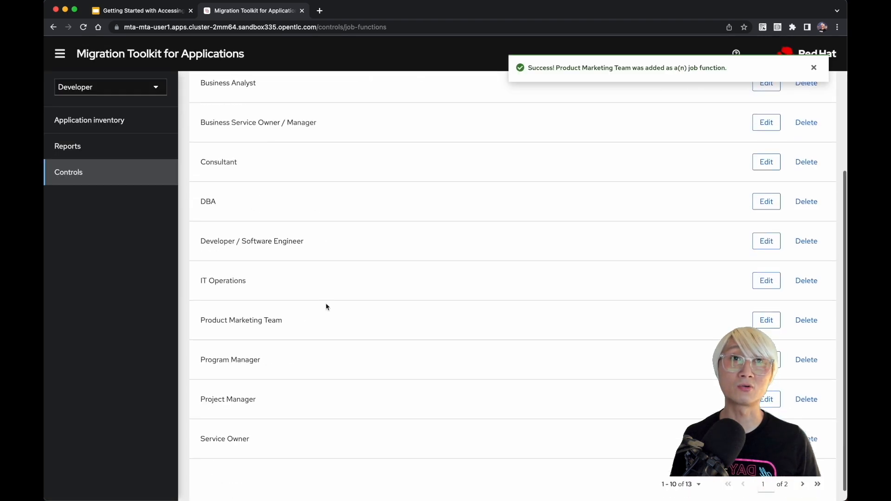
scroll(325, 308, "up", 3)
scroll(324, 306, "down", 2)
scroll(512, 310, "up", 3)
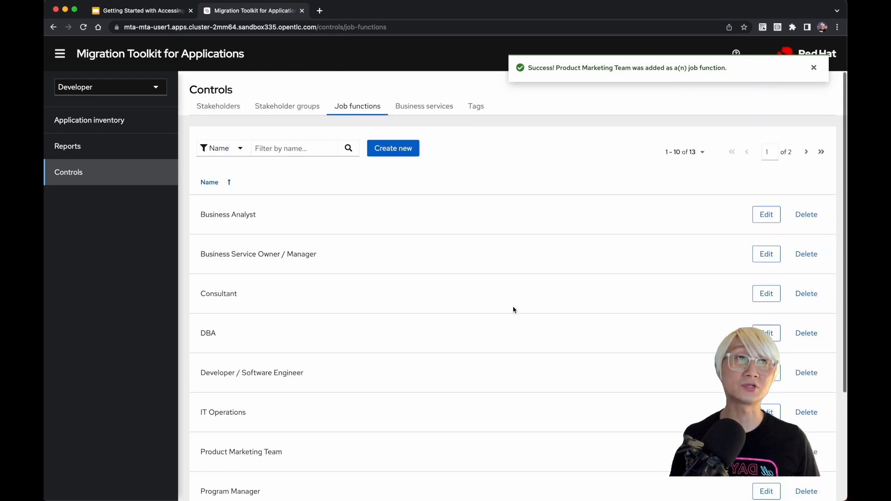
Step: Create a business service named Brand Marketing with the first listed stakeholder as its owner
left_click(442, 111)
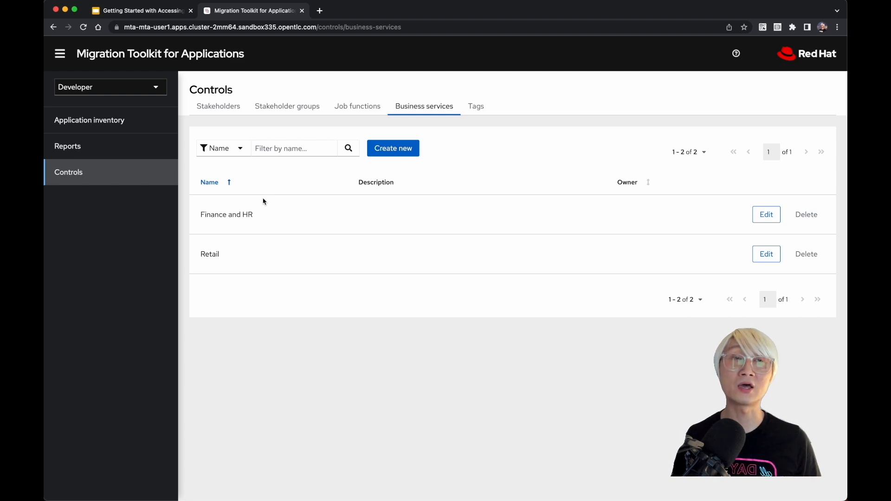
left_click(399, 153)
left_click(347, 218)
type("Brand Marketing")
left_click(348, 319)
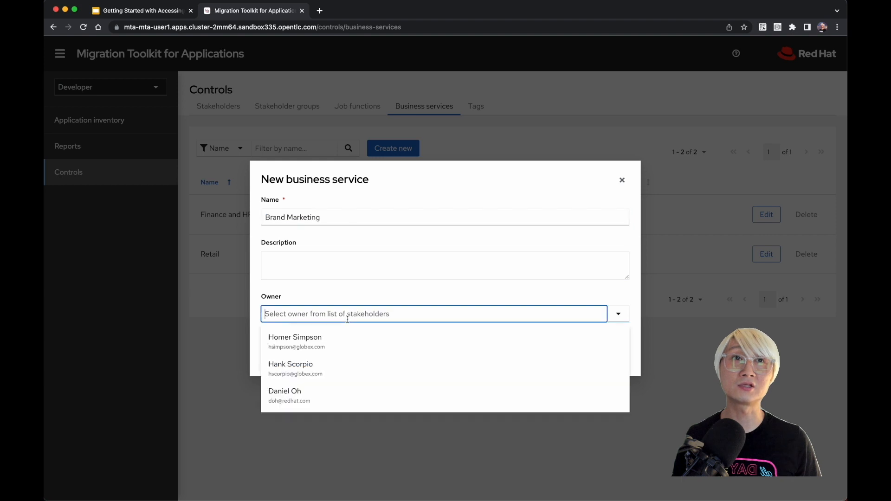
left_click(338, 342)
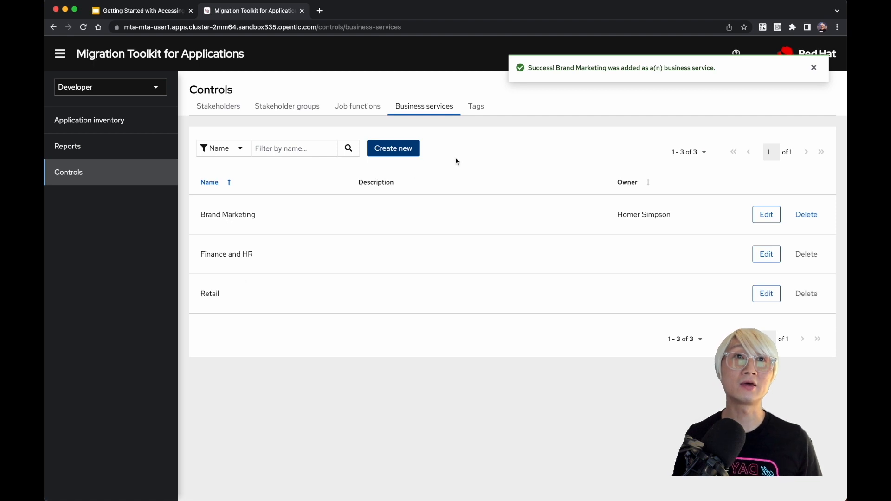
Step: Examine the tags under the Application Type, Data Center, Database, Language and Runtime tag types
left_click(475, 108)
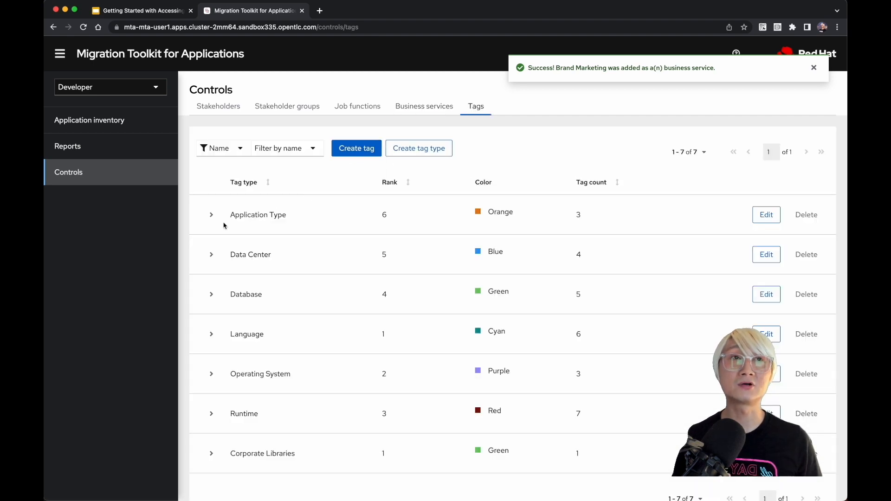
left_click(211, 219)
scroll(218, 283, "down", 2)
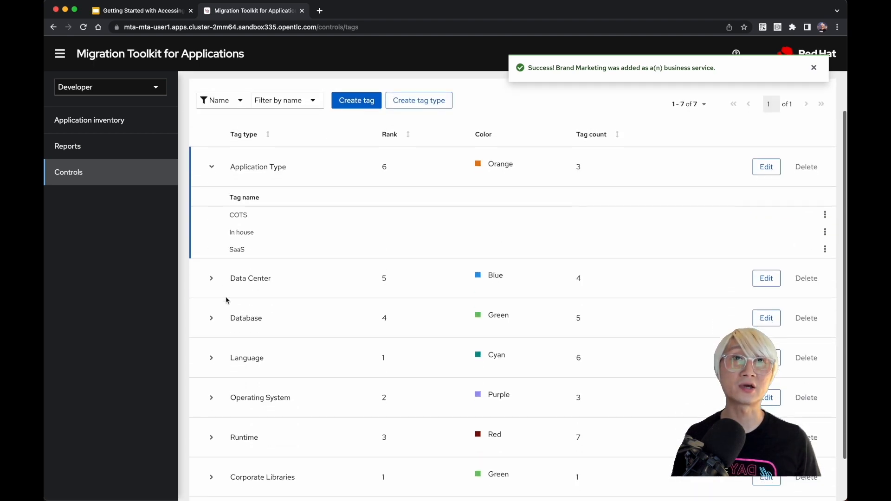
left_click(211, 276)
scroll(215, 277, "down", 2)
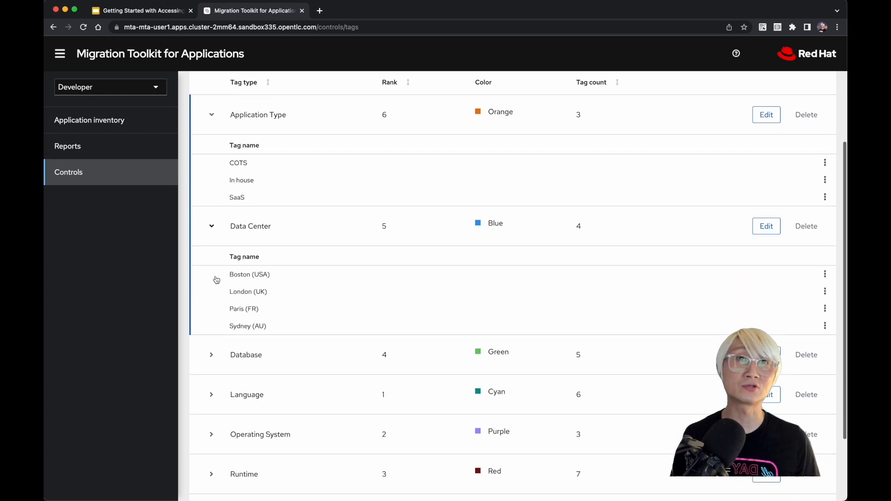
scroll(248, 304, "down", 2)
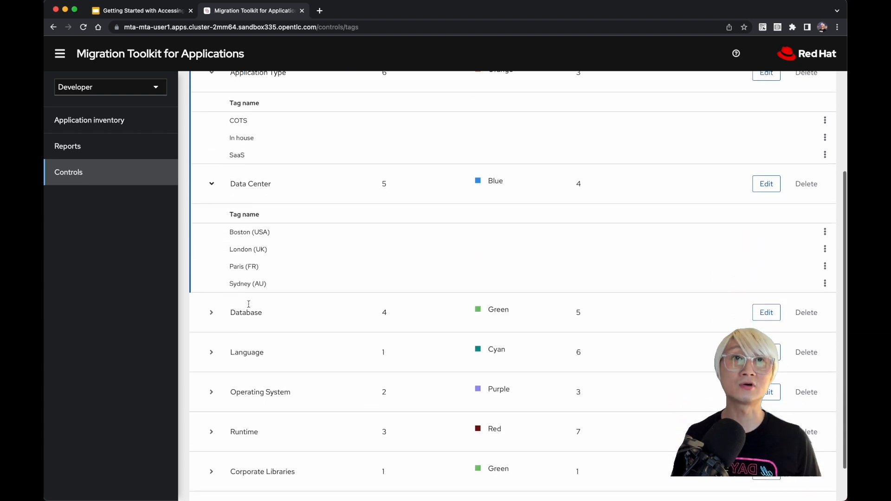
left_click(215, 311)
scroll(216, 320, "down", 1)
scroll(215, 319, "down", 5)
left_click(213, 303)
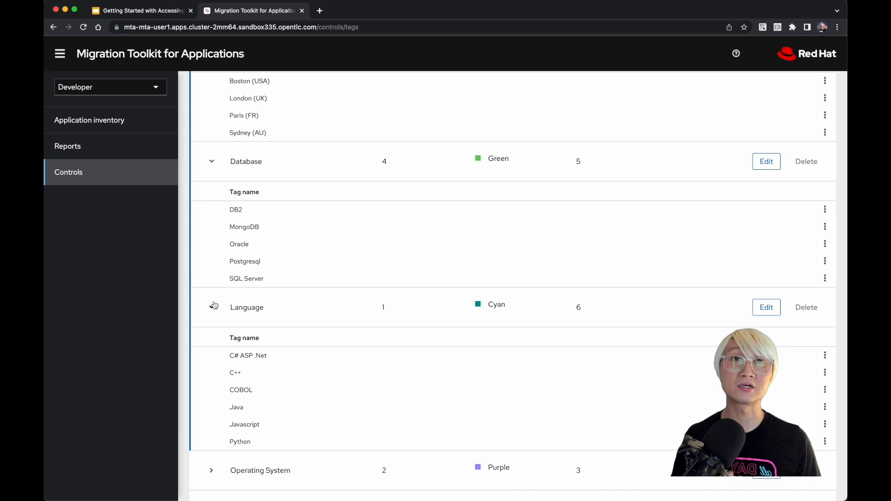
scroll(215, 305, "down", 1)
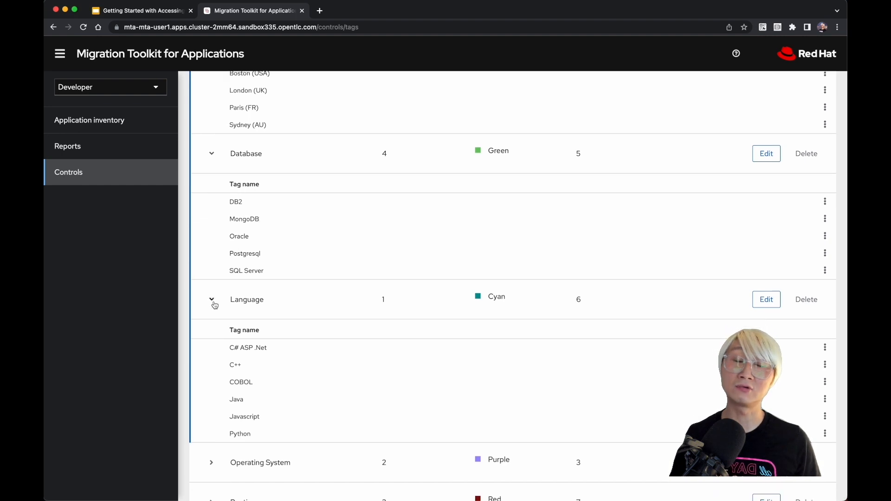
scroll(215, 305, "down", 5)
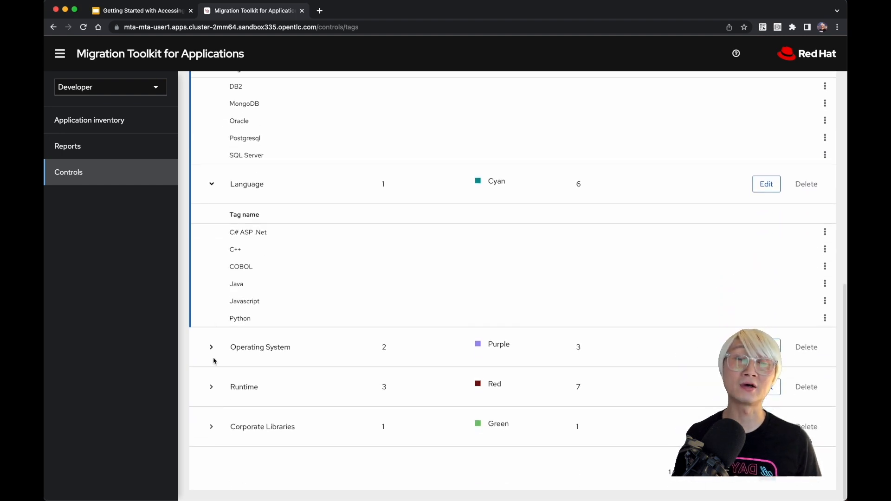
left_click(212, 388)
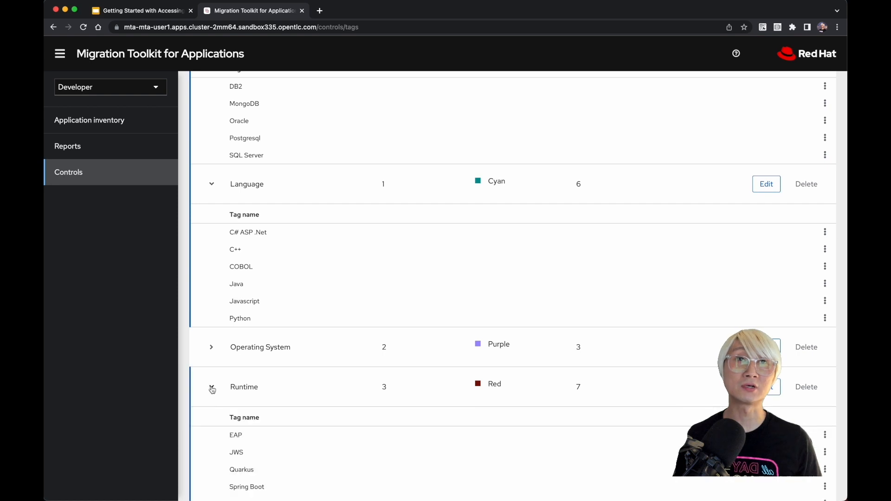
scroll(212, 389, "down", 3)
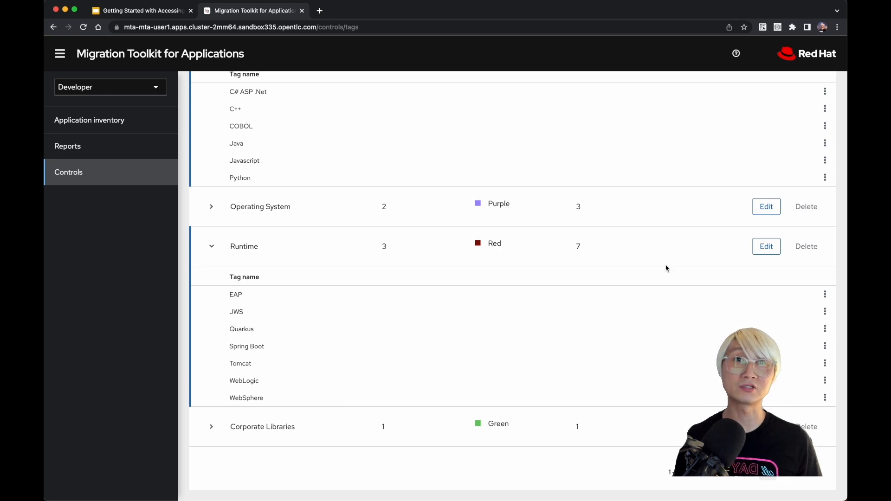
Step: View the Runtime tag type's editable name, rank and color settings, and close them without changes
left_click(765, 246)
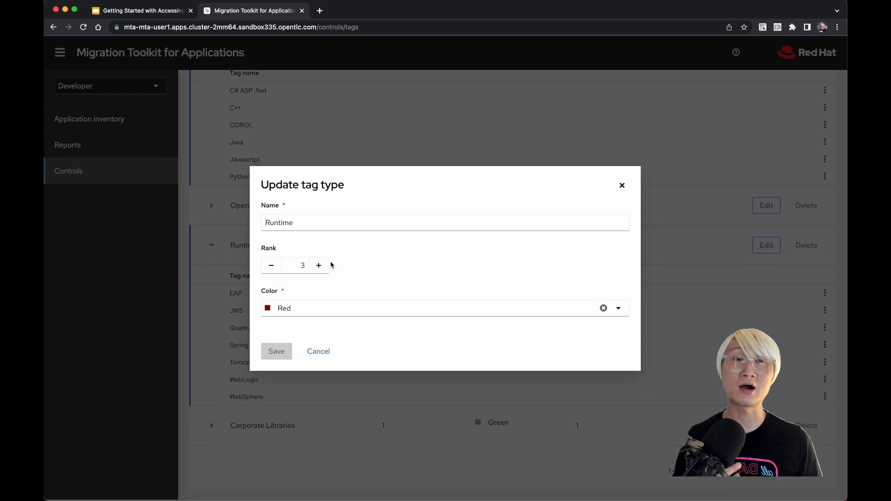
key("Escape")
scroll(352, 248, "up", 10)
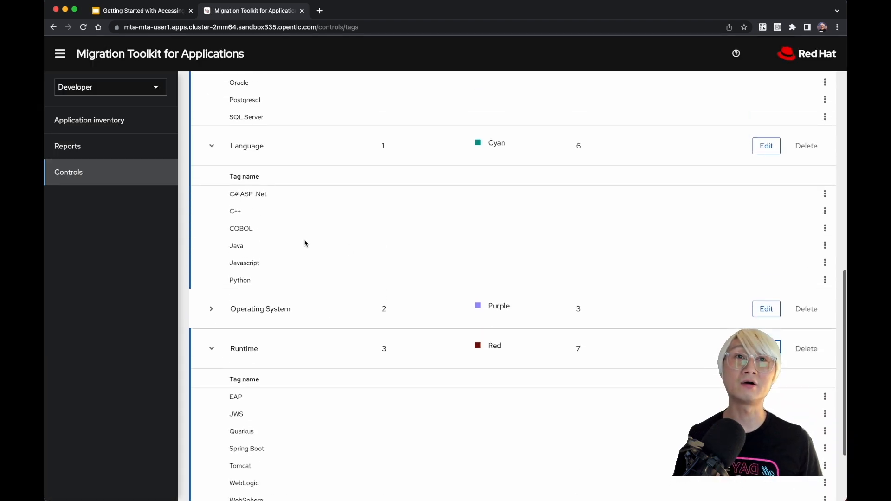
Step: Review the new application form from the application inventory, including its Source code and Binary sections, and close it without creating anything
left_click(139, 123)
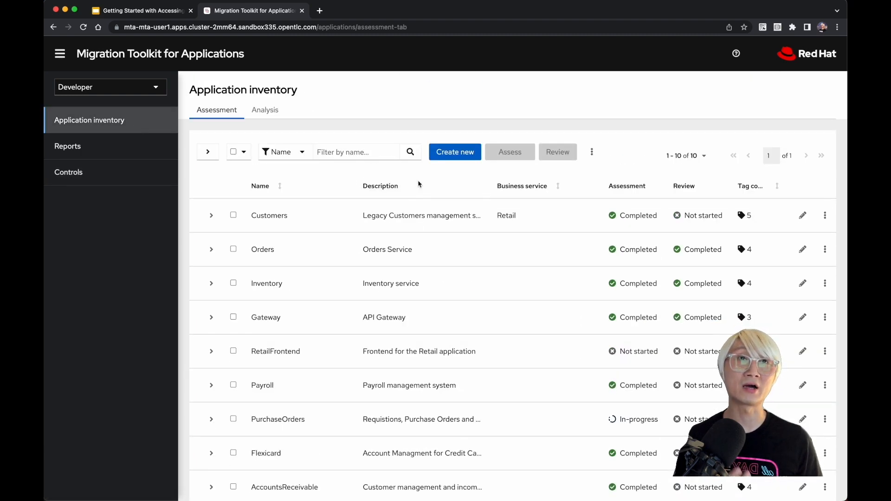
left_click(448, 149)
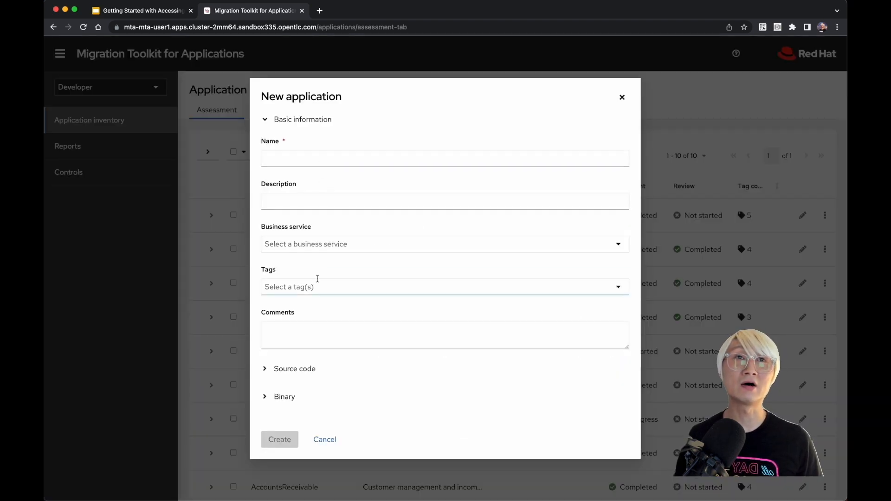
left_click(265, 369)
scroll(265, 369, "down", 5)
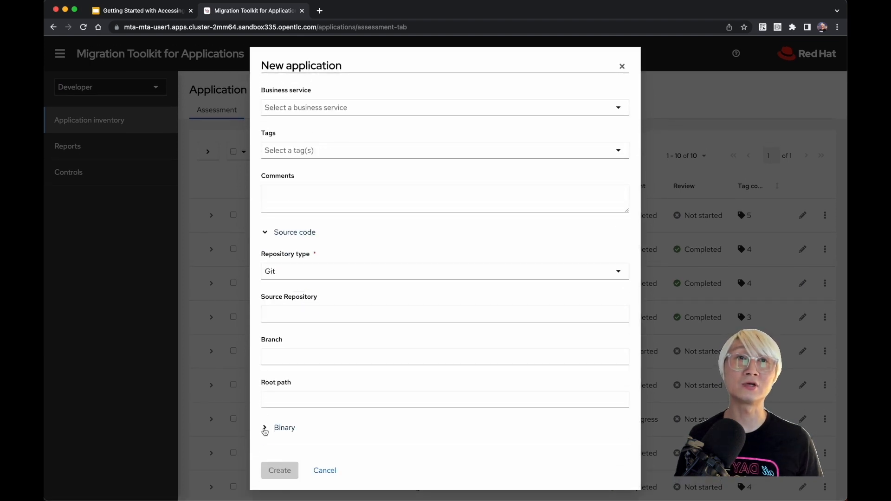
left_click(265, 425)
scroll(264, 430, "down", 4)
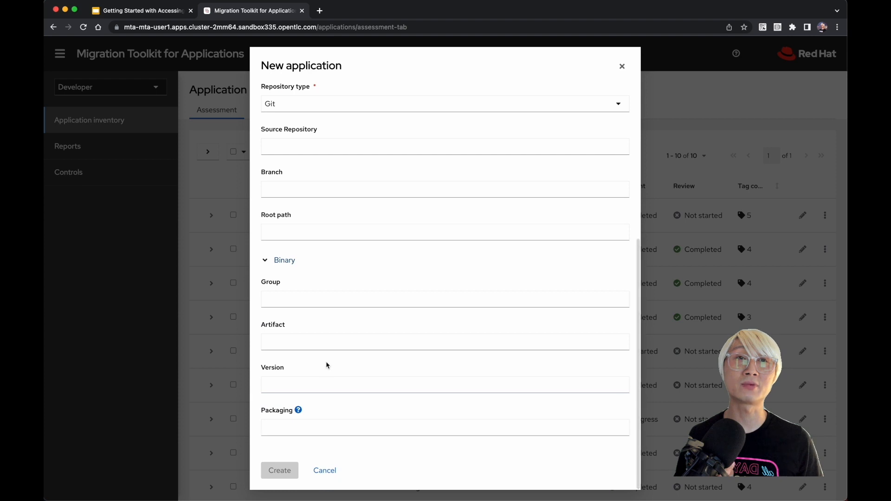
scroll(326, 364, "up", 6)
left_click(622, 67)
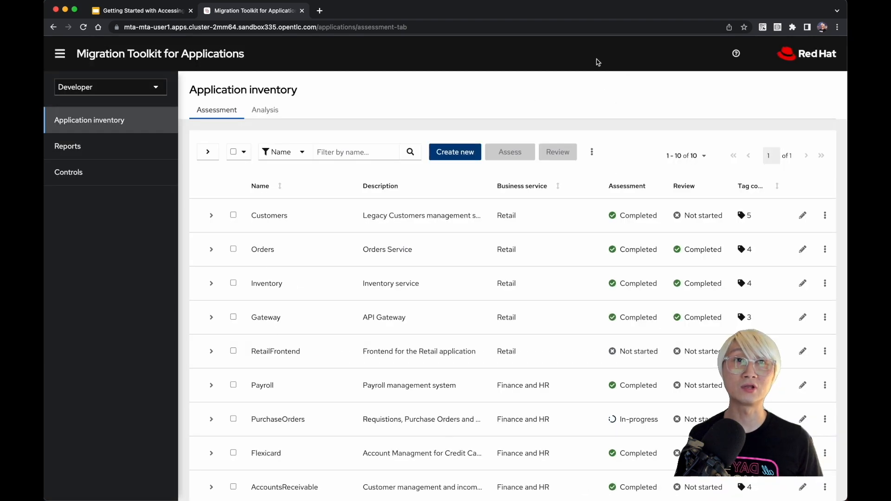
Step: Expand the Customers application in the inventory to examine its tags, risk and review details
left_click(212, 217)
scroll(321, 297, "down", 2)
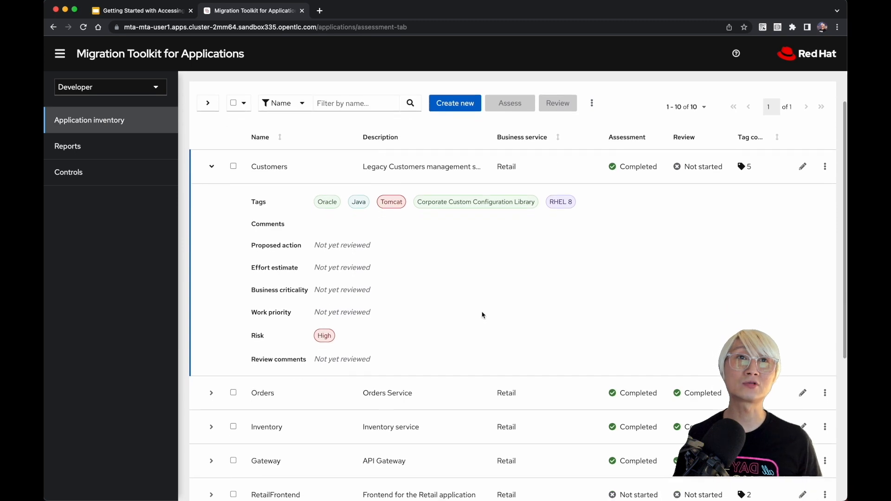
Step: Review the Customers application's editable details, including its full tag list and Binary section, and close them without changes
left_click(803, 167)
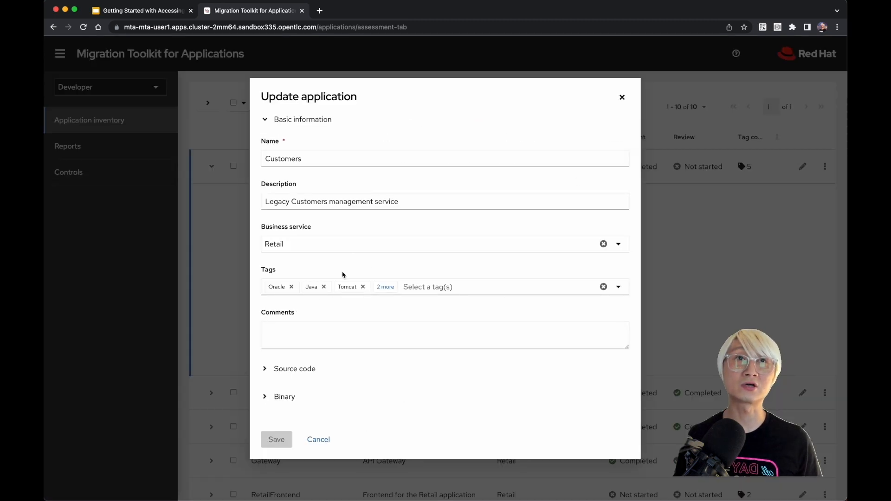
left_click(385, 287)
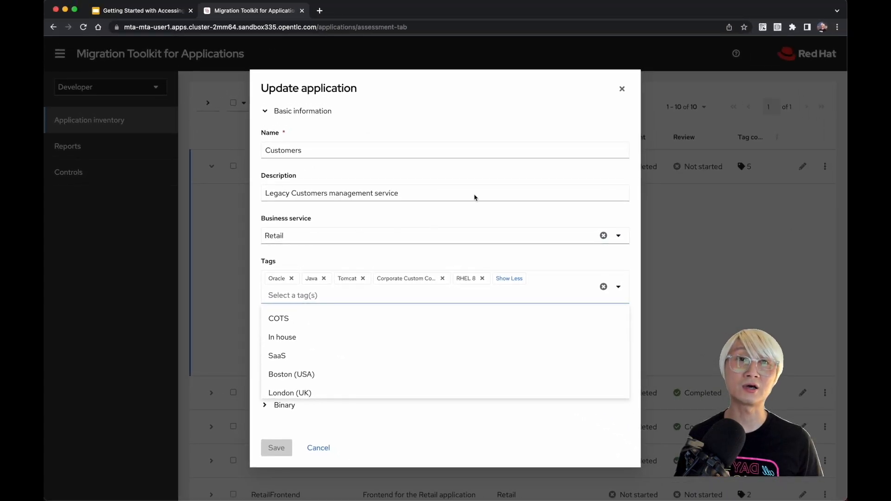
left_click(266, 408)
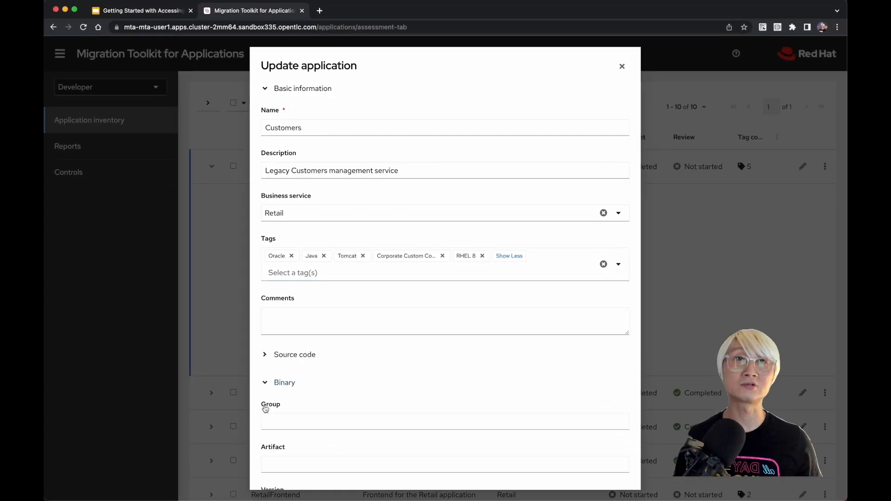
scroll(266, 407, "down", 3)
scroll(265, 408, "up", 3)
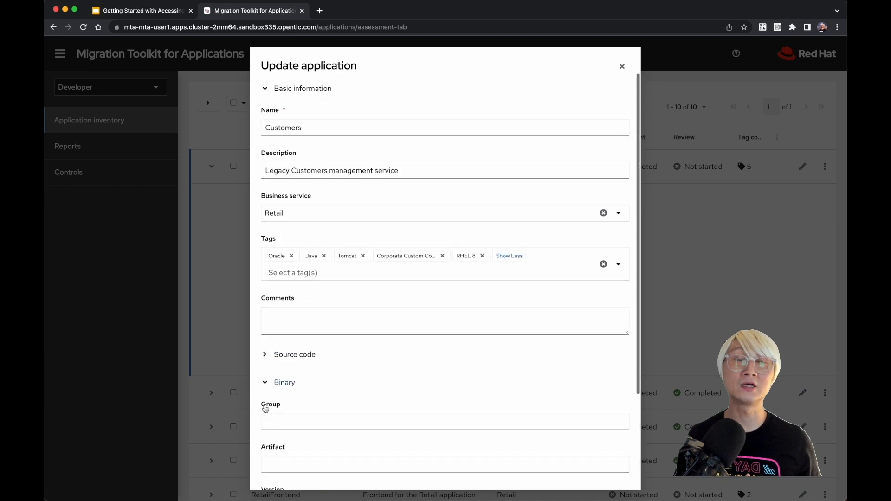
scroll(265, 407, "down", 5)
left_click(314, 469)
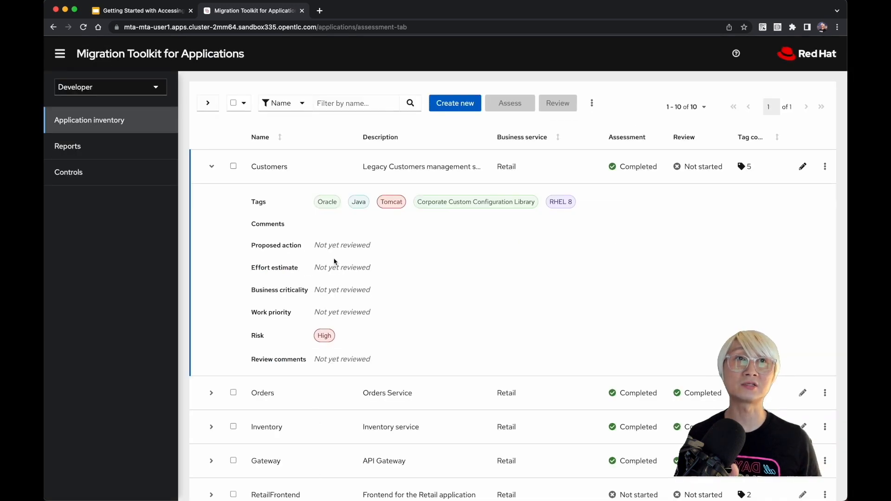
Step: Select the Customers application and open its existing assessment for editing
scroll(400, 237, "up", 2)
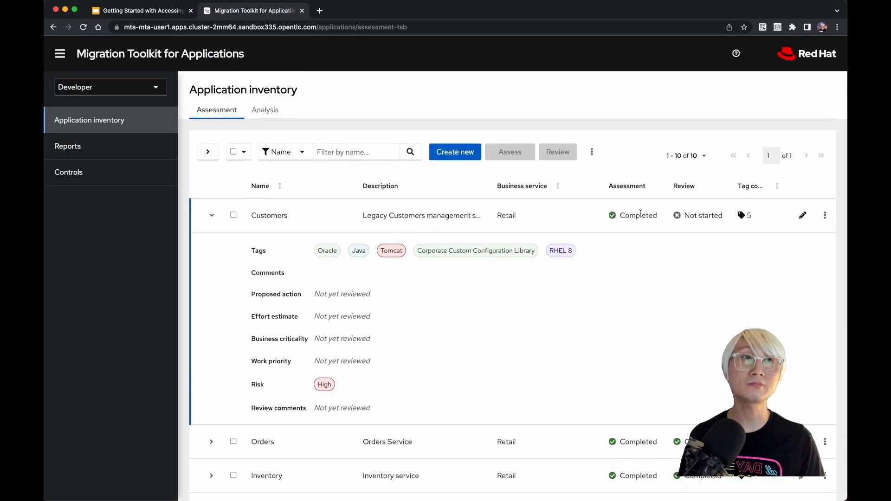
left_click_drag(622, 215, 655, 216)
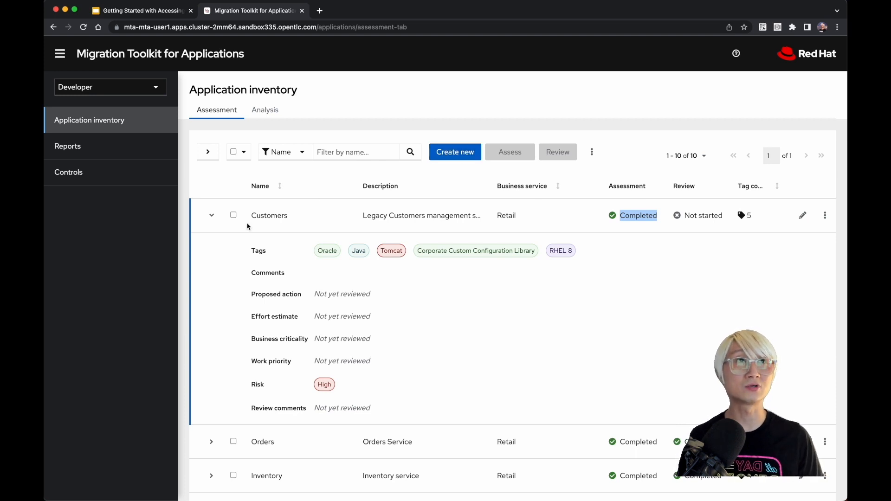
left_click(233, 215)
left_click(511, 153)
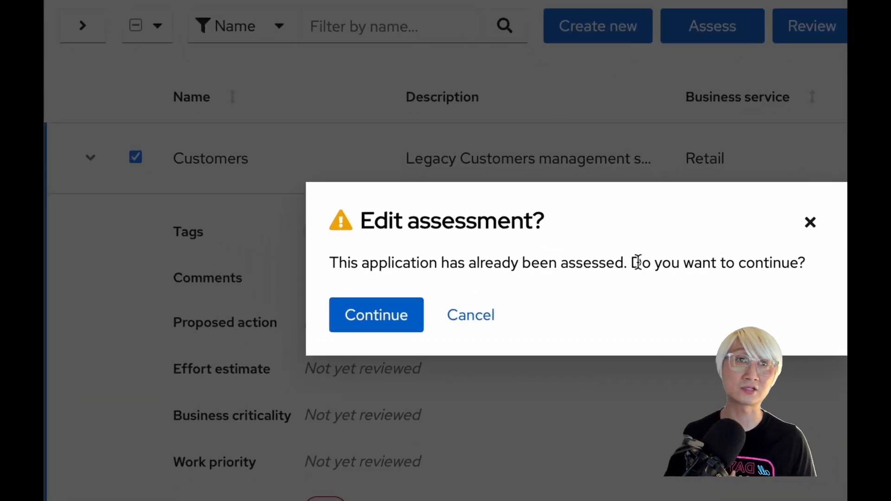
left_click(413, 314)
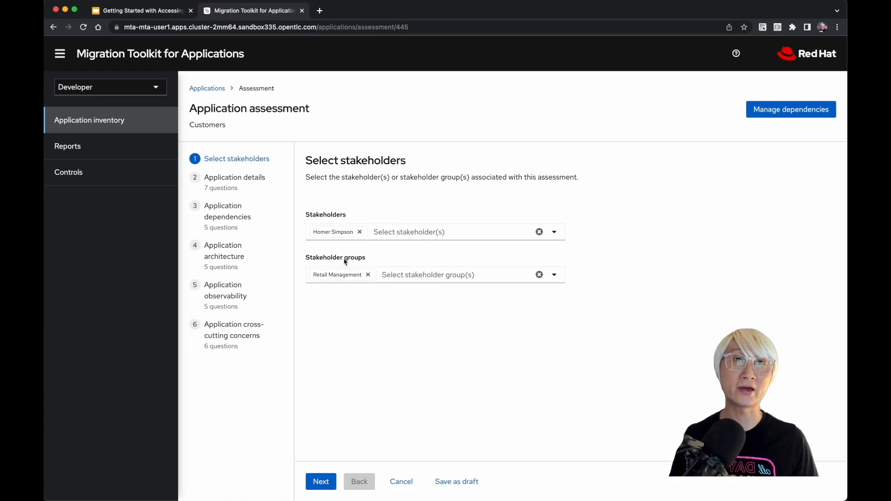
Step: Add the newly created stakeholder and the Awesome Dev Team group to the assessment, and continue to the application details questions
left_click(389, 230)
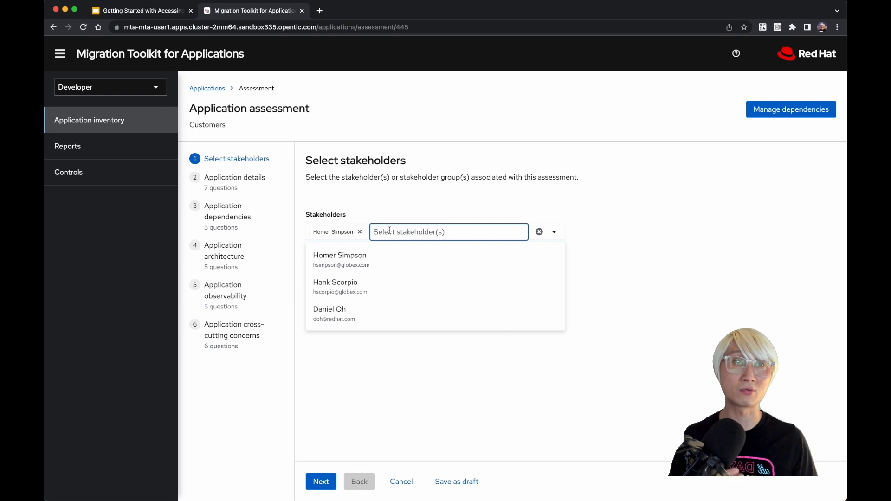
left_click(357, 310)
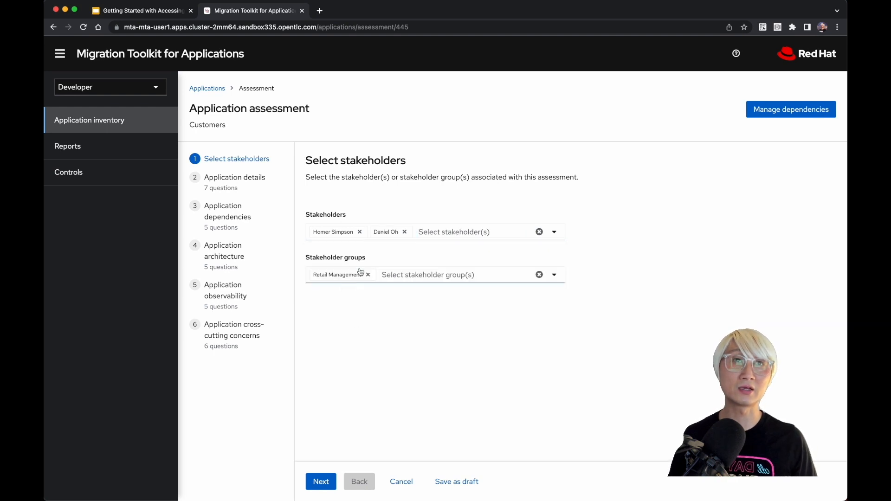
left_click(394, 276)
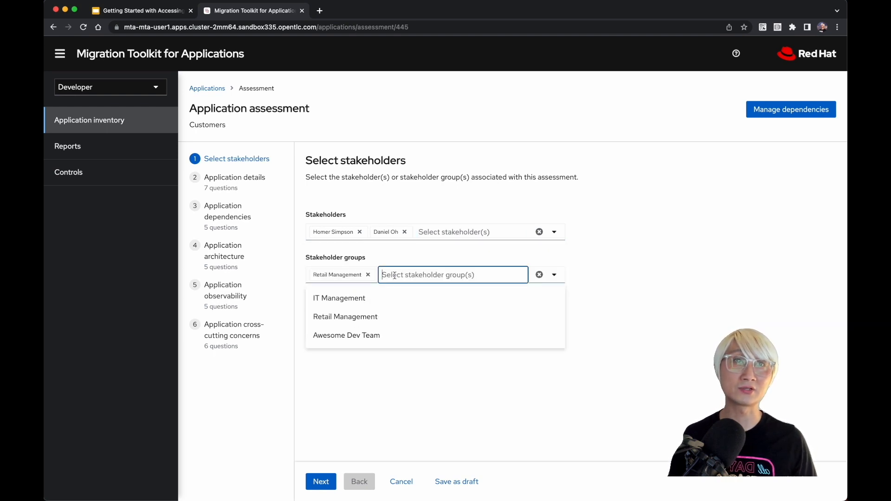
left_click(365, 341)
left_click(325, 481)
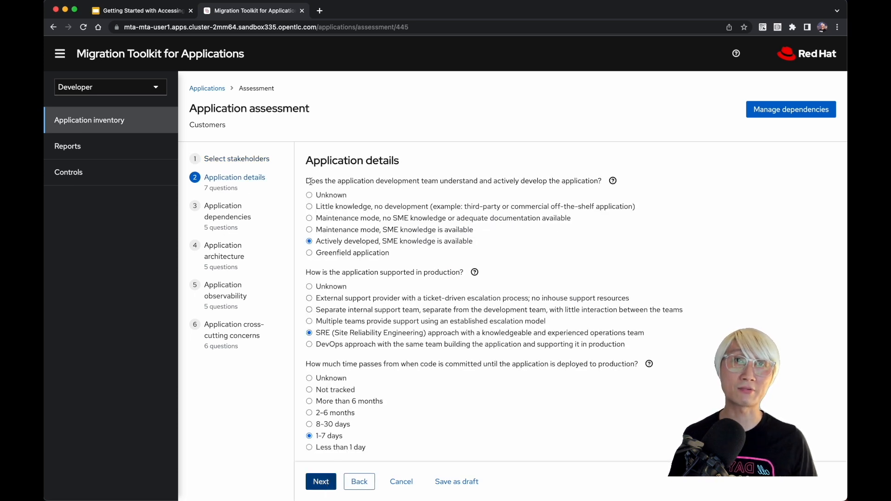
Step: Try "Maintenance mode, SME knowledge is available" for the development team question and restore "Actively developed, SME knowledge is available"
left_click_drag(311, 181, 605, 180)
left_click(477, 221)
scroll(477, 222, "down", 1)
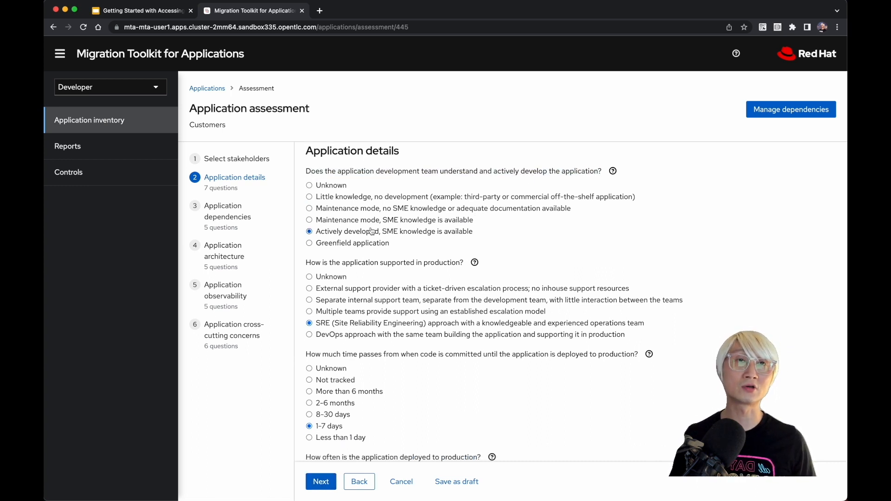
left_click(377, 220)
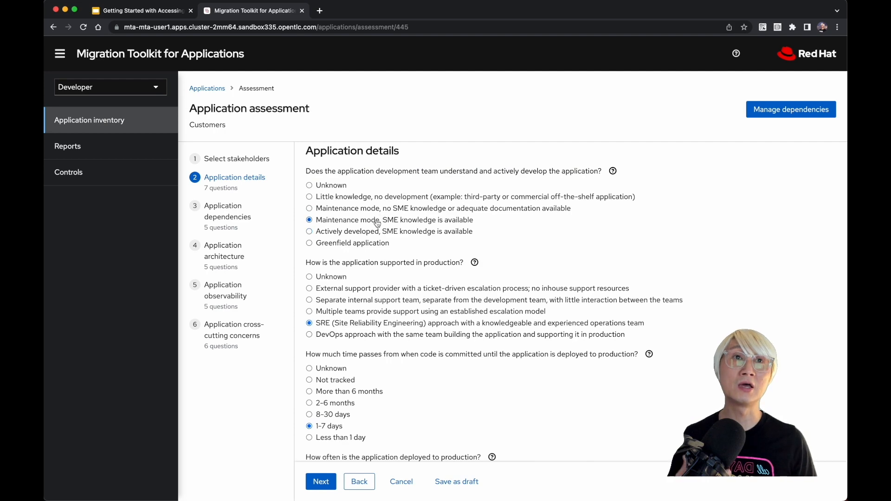
left_click(374, 232)
Step: Try Unknown for how the application is supported in production and restore the SRE (Site Reliability Engineering) approach
scroll(373, 234, "down", 1)
scroll(372, 234, "down", 4)
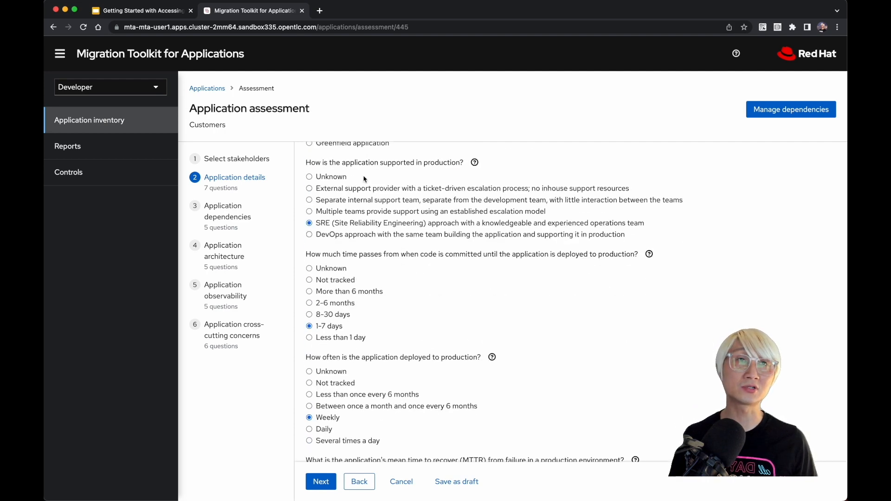
scroll(379, 225, "down", 1)
scroll(379, 225, "up", 1)
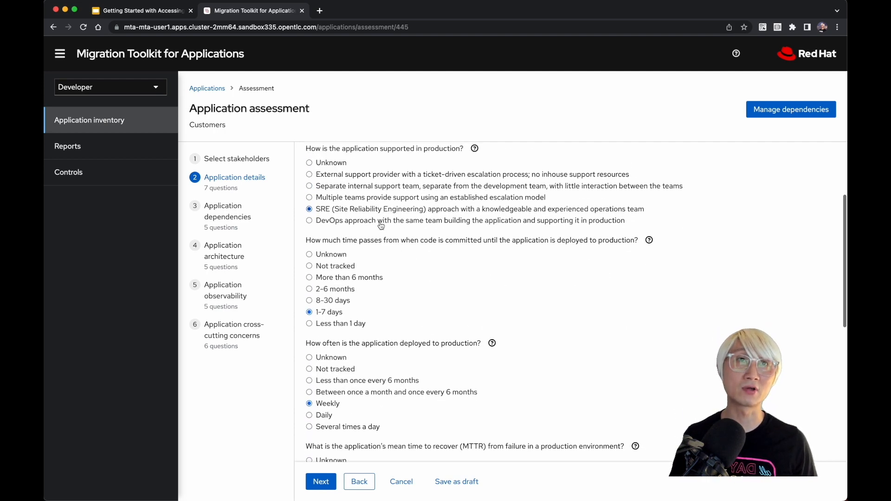
left_click(321, 167)
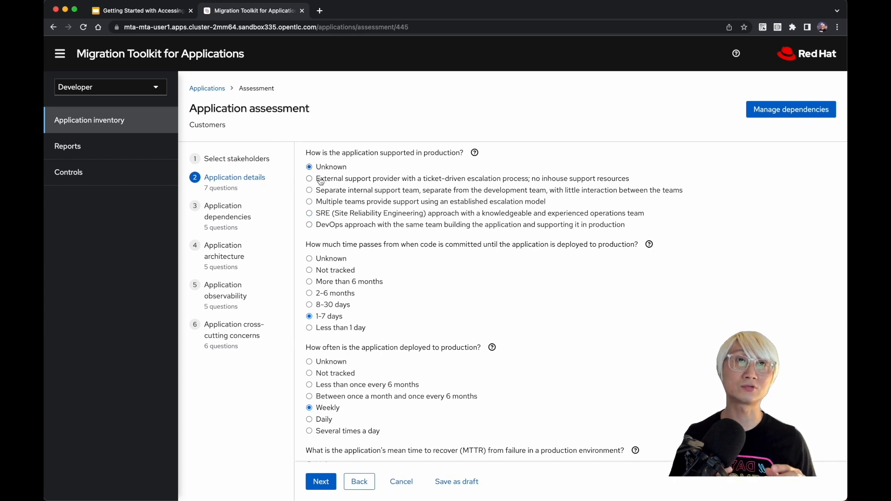
scroll(322, 216, "down", 3)
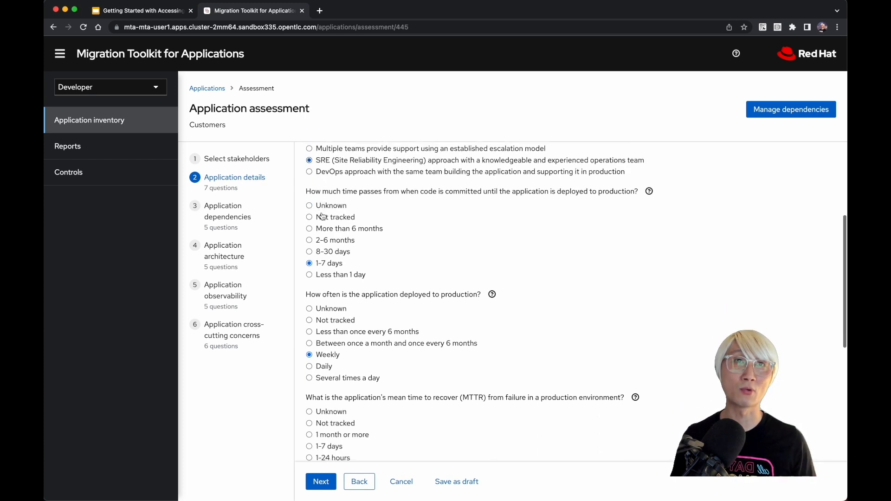
scroll(342, 242, "down", 1)
Step: Try 1-24 hours for the mean time to recover, restore Less than 1 hour, and continue to the application dependencies questions
scroll(342, 242, "down", 5)
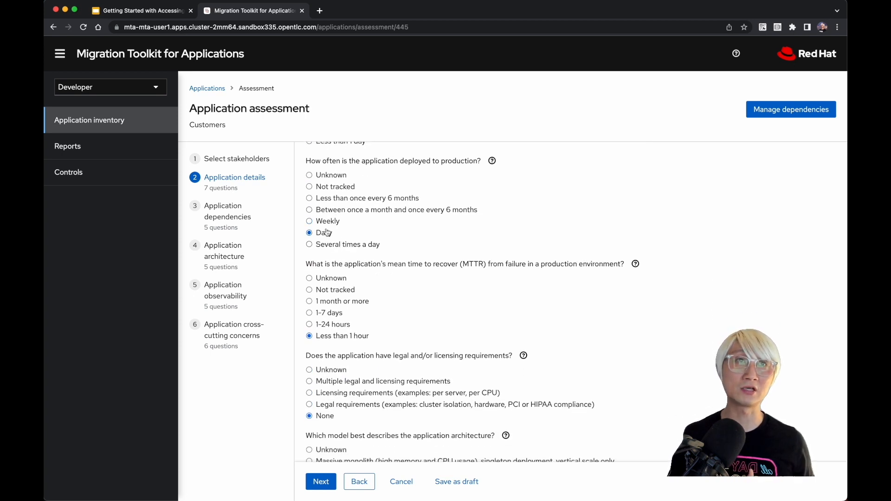
scroll(333, 267, "down", 3)
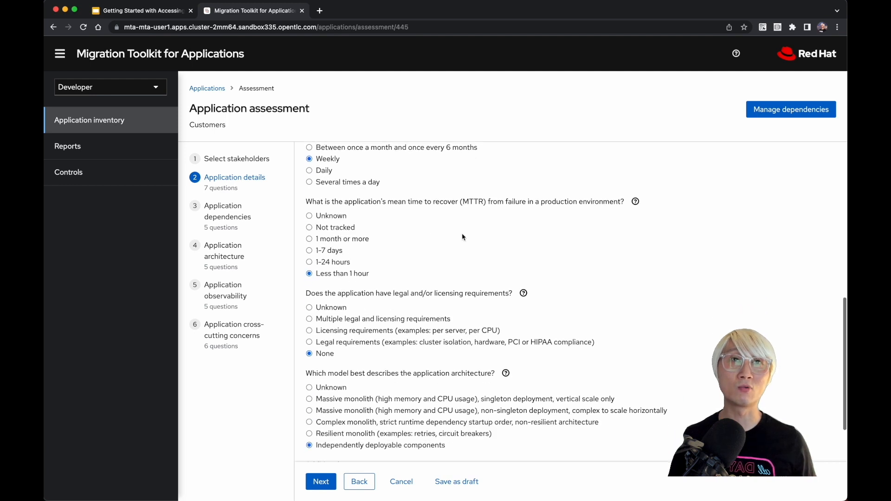
left_click(340, 261)
left_click(341, 276)
scroll(342, 278, "down", 3)
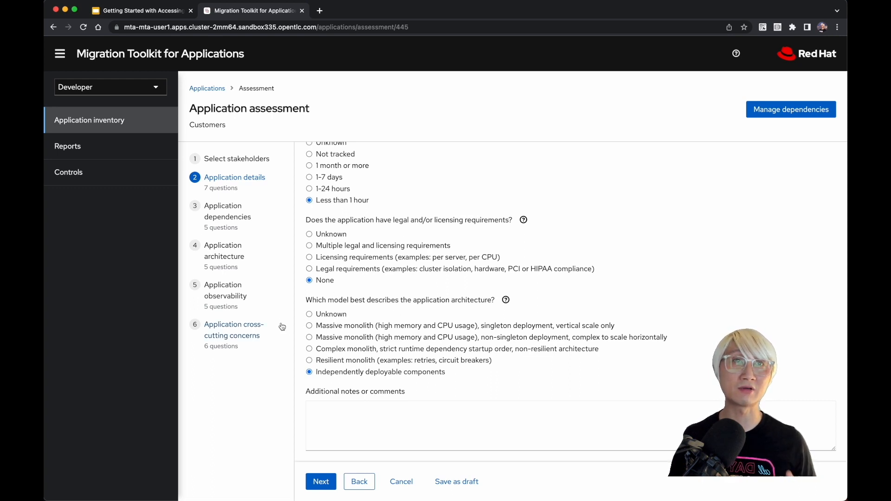
left_click(319, 483)
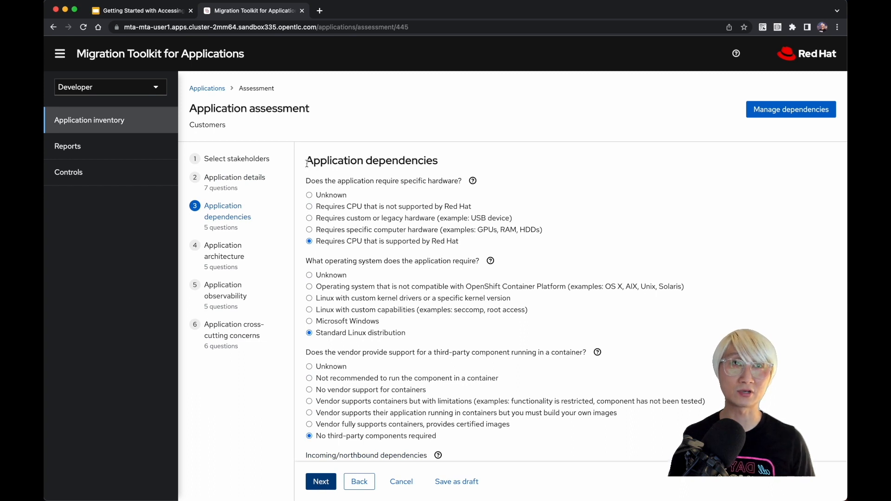
Step: Examine the hardware, operating system, third-party component and incoming/outgoing dependency answers, and continue to the application architecture questions
left_click_drag(306, 164, 474, 167)
left_click_drag(401, 182, 463, 185)
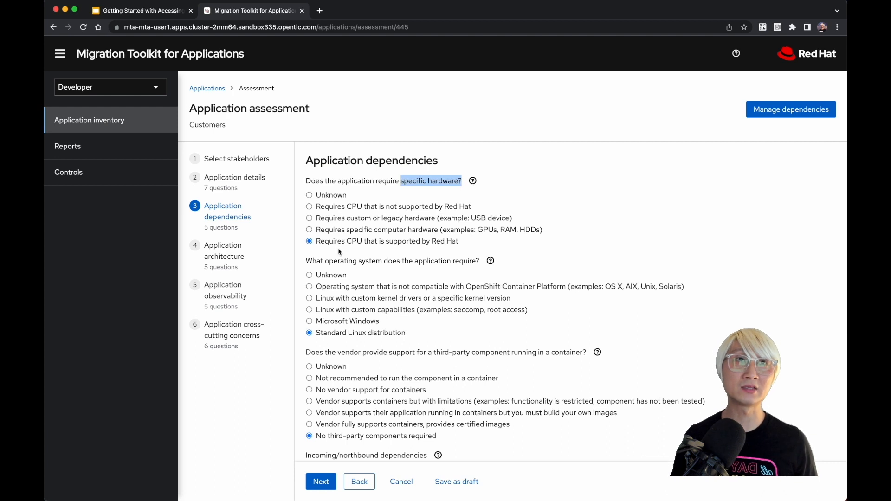
scroll(431, 255, "down", 3)
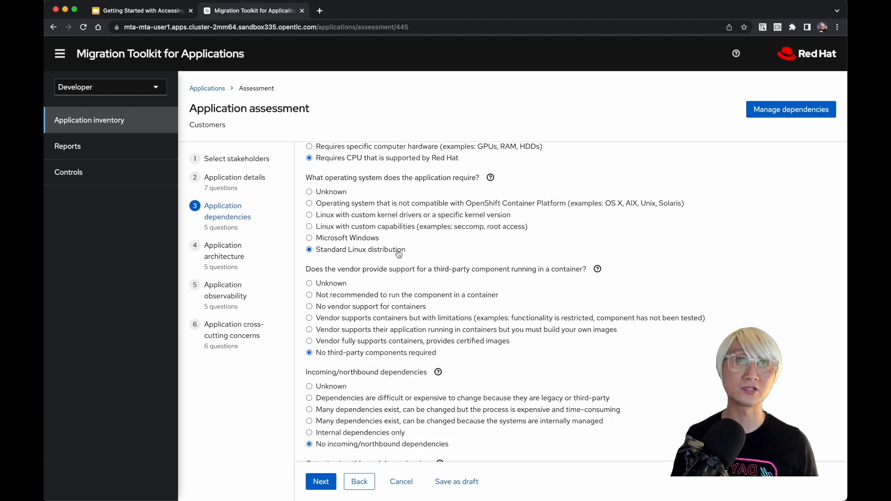
scroll(324, 251, "down", 3)
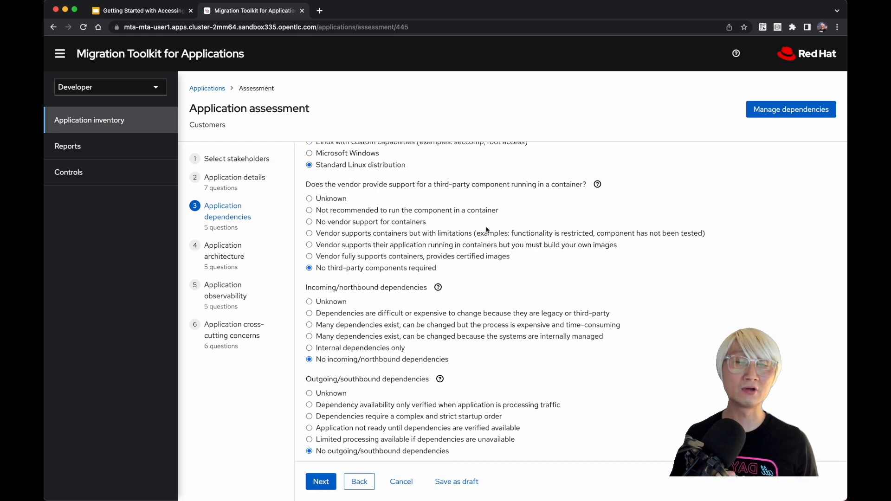
scroll(362, 284, "down", 3)
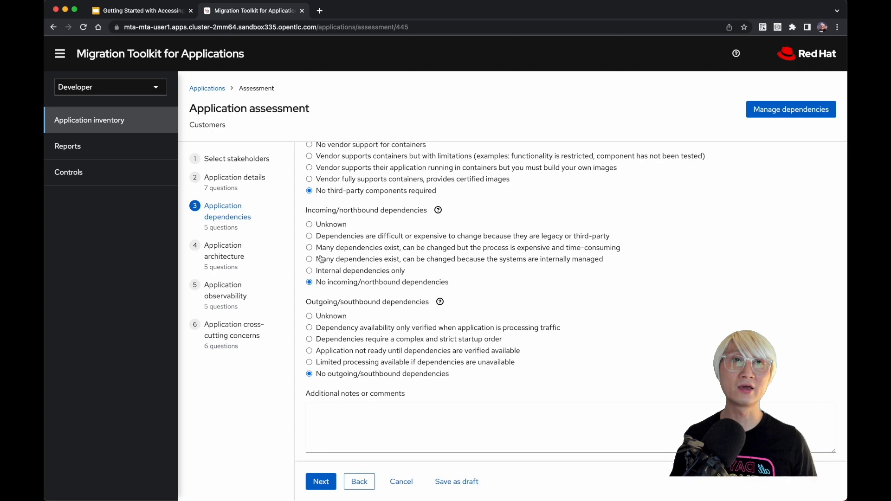
scroll(327, 289, "down", 1)
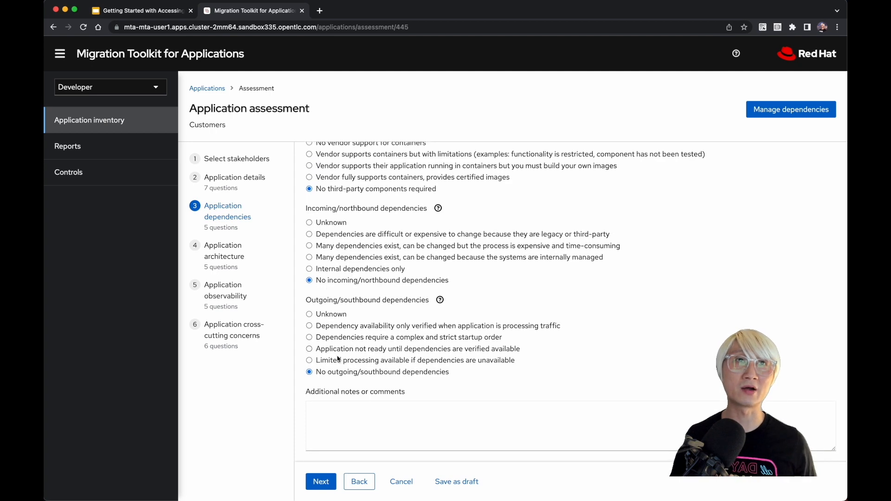
left_click(320, 481)
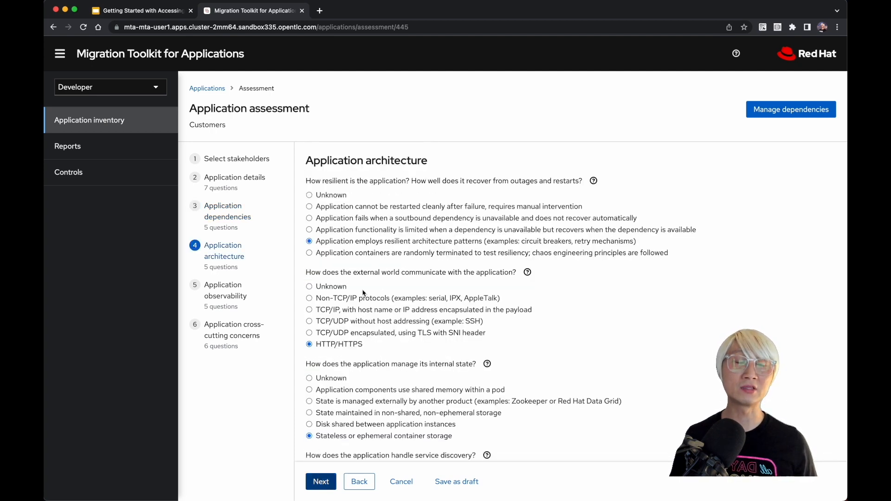
Step: Try "Application functionality is limited when a dependency is unavailable" for the resilience question and restore "Application employs resilient architecture patterns"
scroll(431, 172, "up", 1)
mouse_move(429, 161)
left_mouse_down()
mouse_move(295, 163)
mouse_move(427, 162)
left_mouse_up()
left_click(310, 160)
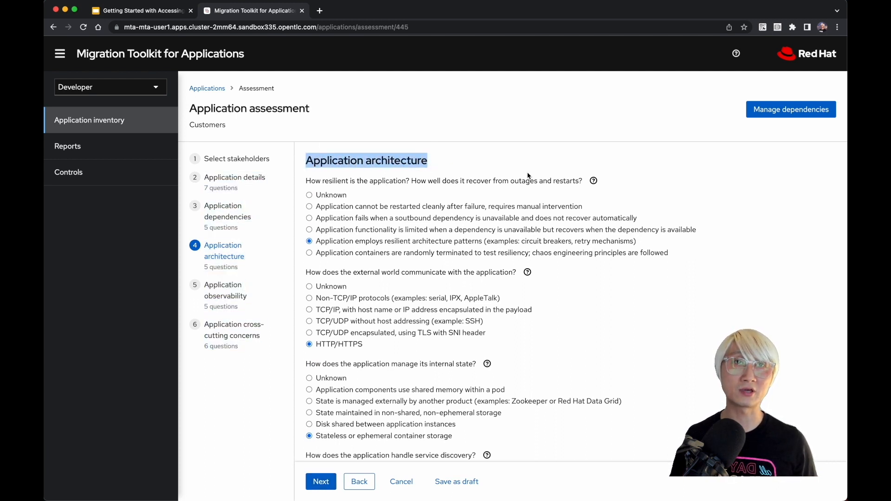
left_click(516, 181)
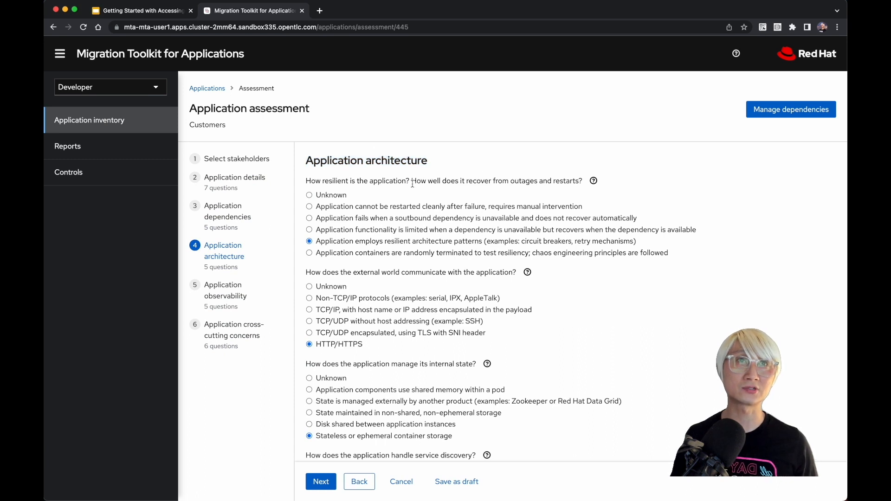
left_click_drag(412, 184, 606, 189)
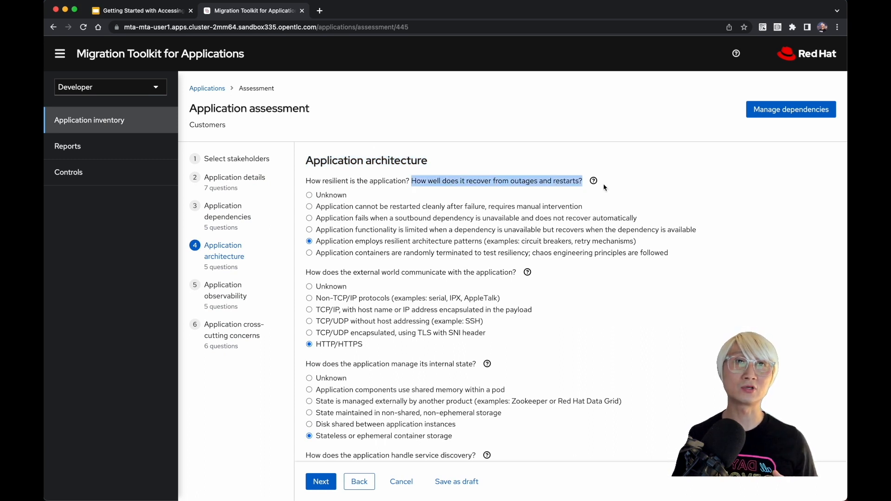
left_click(382, 230)
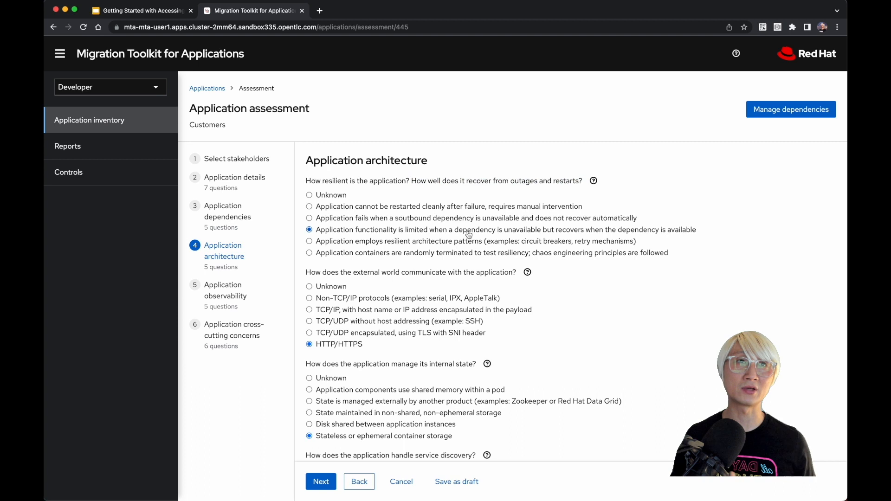
Step: Examine the external communication, internal state, service discovery and clustering answers, and continue to the application observability questions
scroll(413, 242, "down", 2)
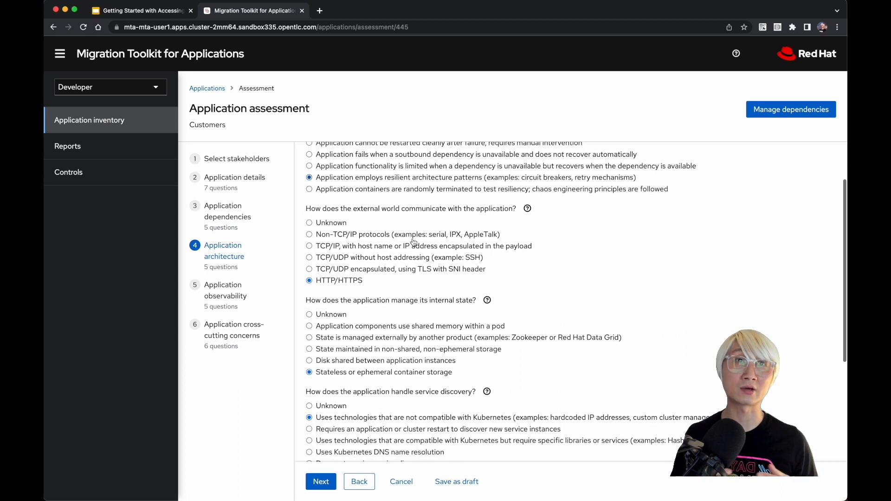
left_click_drag(399, 210, 526, 213)
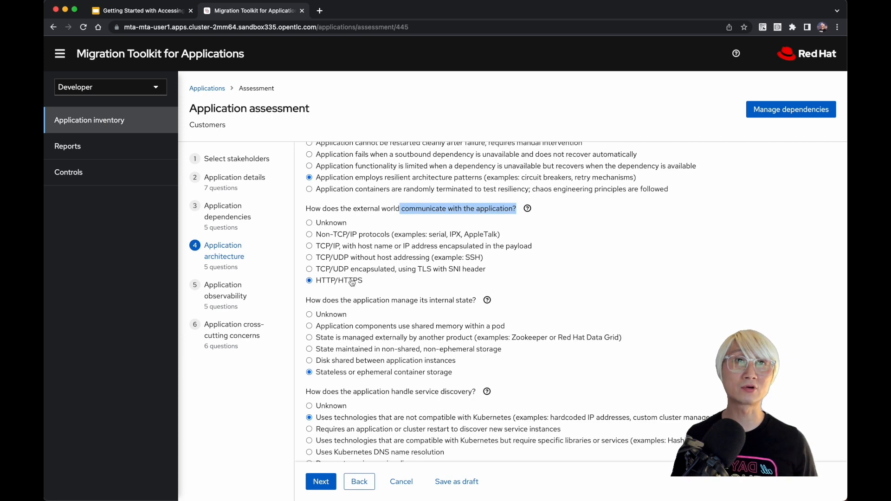
scroll(350, 283, "down", 3)
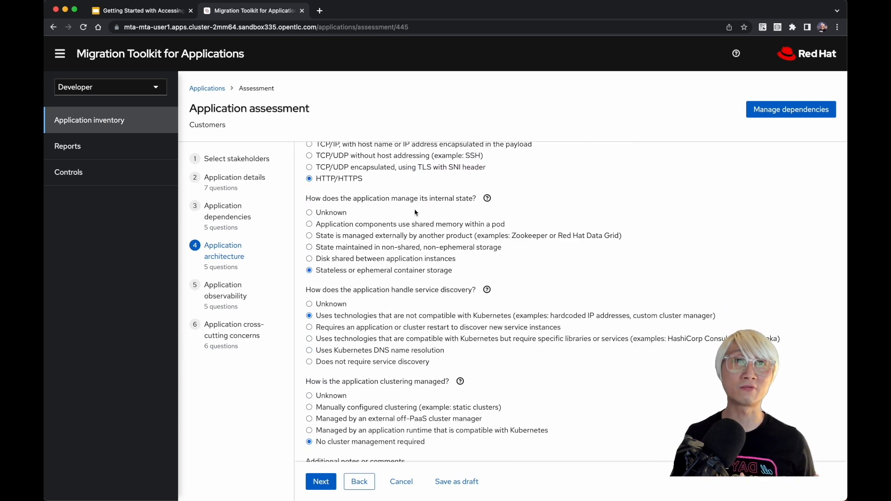
left_click_drag(424, 198, 472, 198)
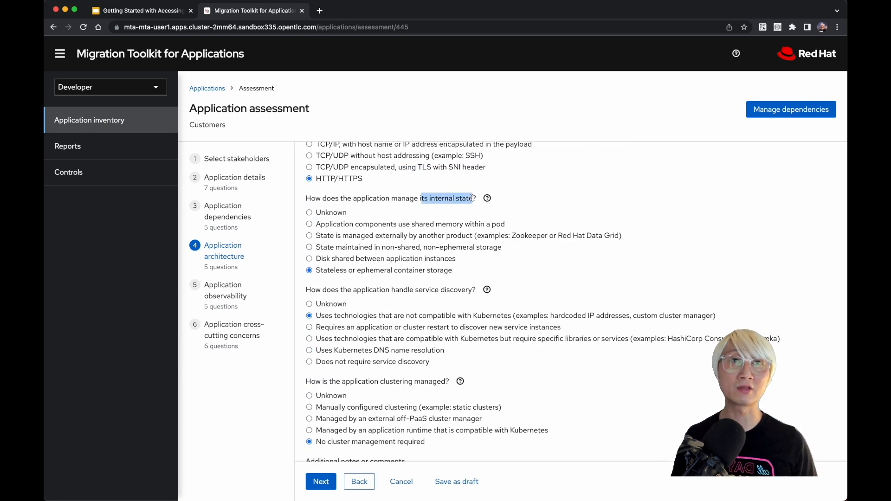
left_click_drag(328, 271, 423, 271)
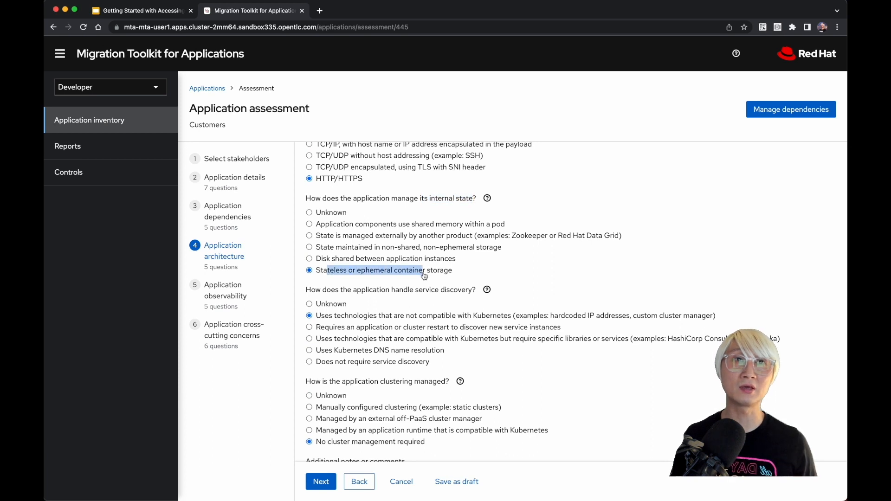
scroll(423, 273, "down", 3)
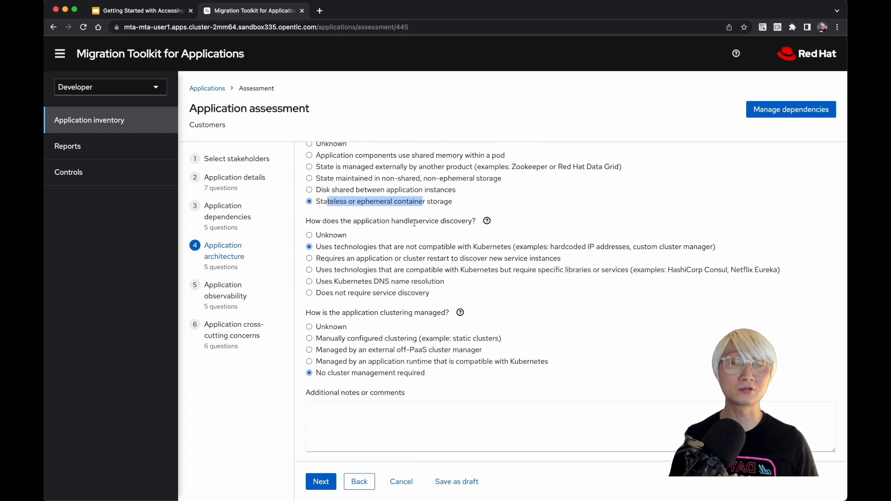
left_click_drag(414, 221, 479, 227)
scroll(345, 257, "down", 1)
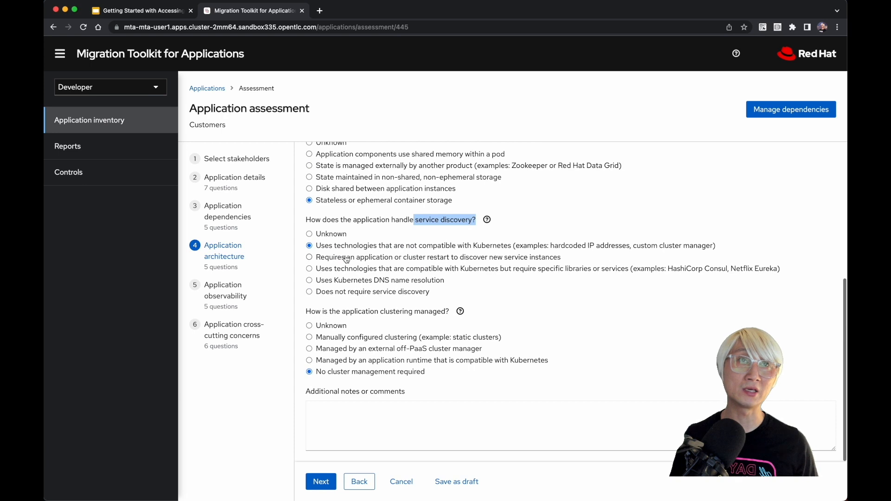
left_click_drag(473, 246, 752, 250)
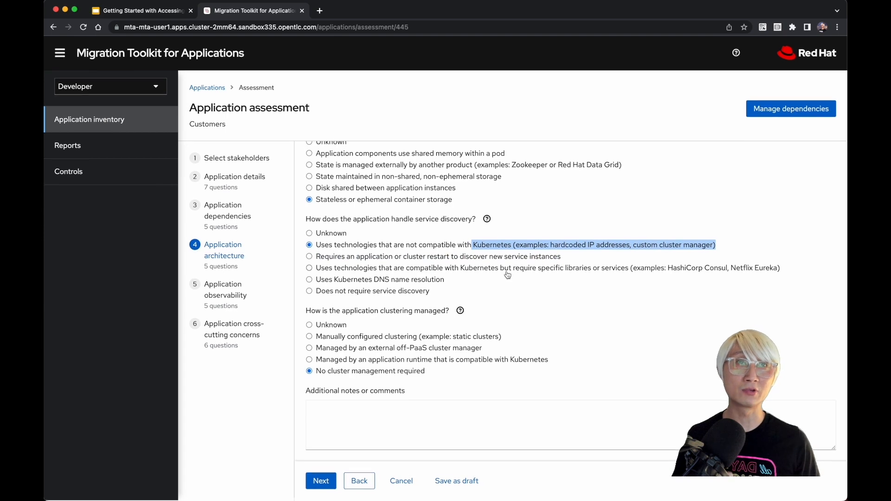
left_click_drag(390, 311, 457, 317)
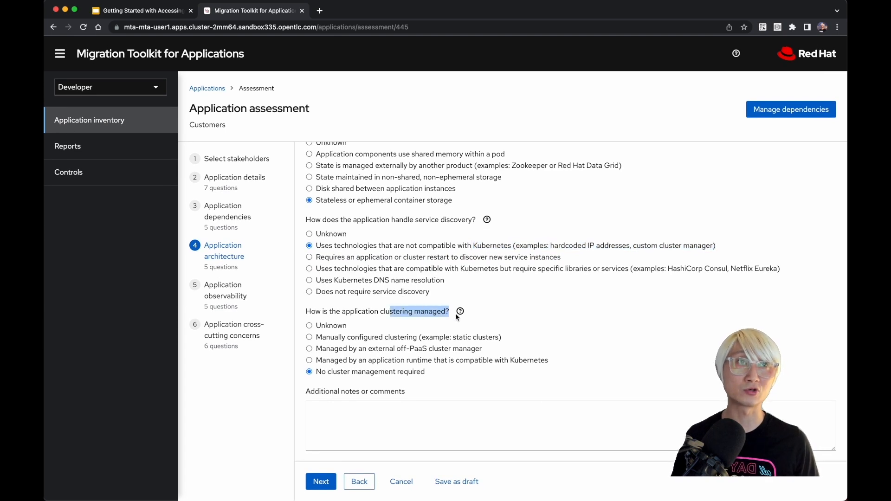
left_click(321, 481)
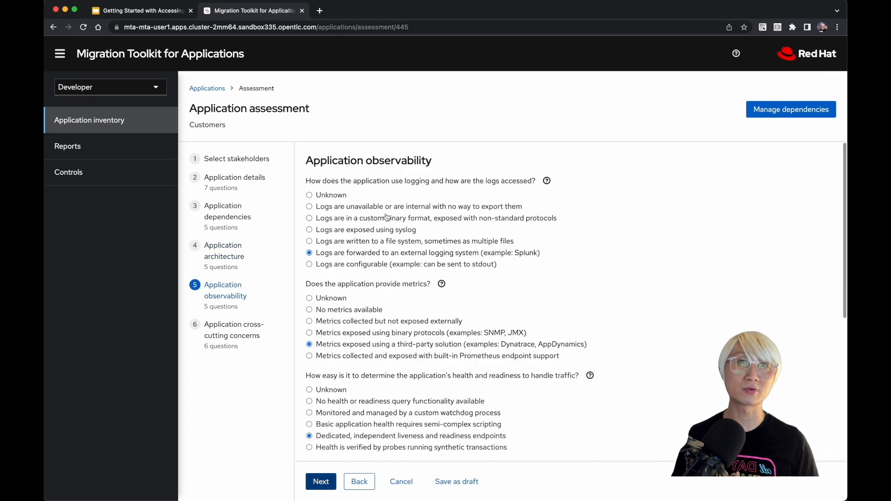
Step: Examine how the application's logging and log access and its metrics are answered in the observability questions
scroll(418, 232, "down", 2)
scroll(454, 158, "up", 2)
left_click_drag(454, 158, 309, 164)
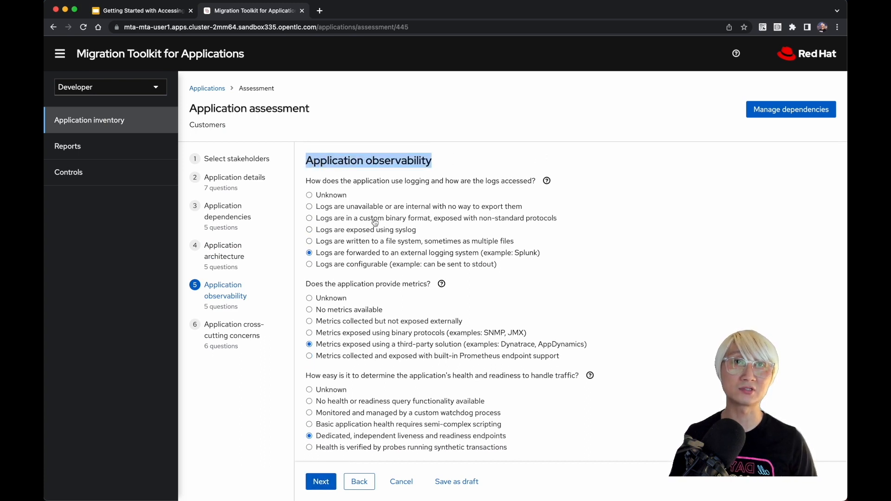
left_click_drag(480, 181, 553, 185)
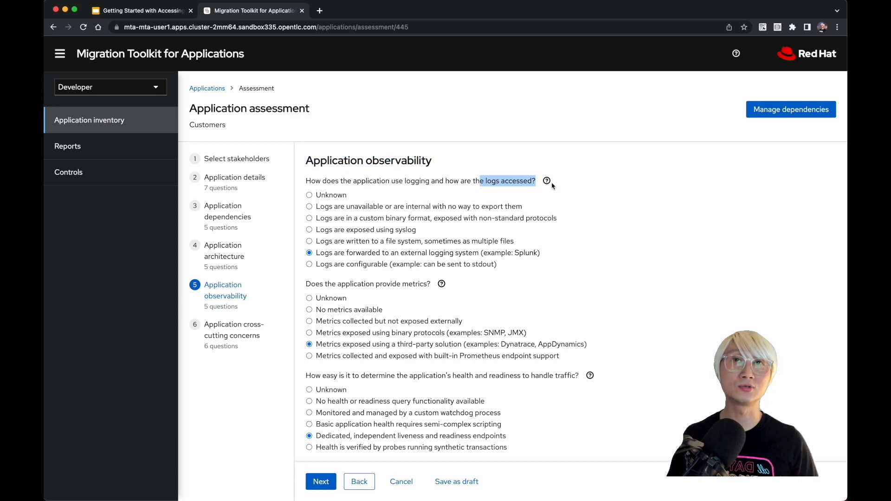
scroll(368, 220, "down", 2)
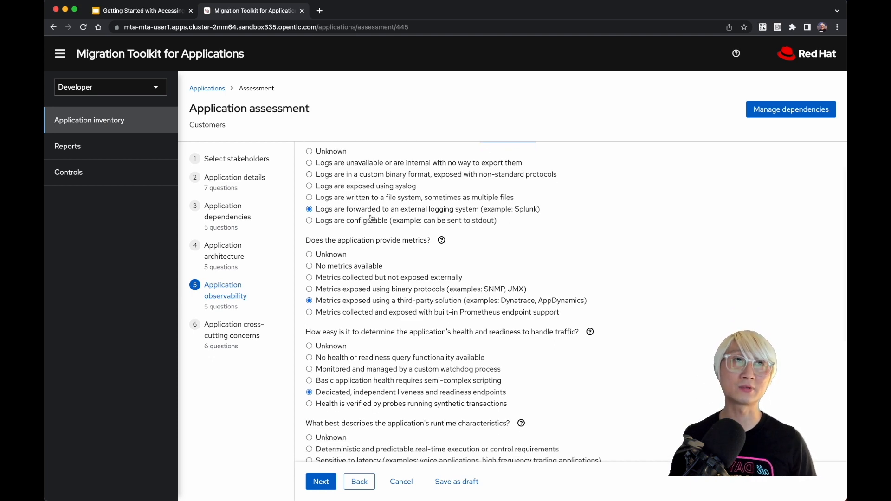
left_click_drag(487, 212, 535, 212)
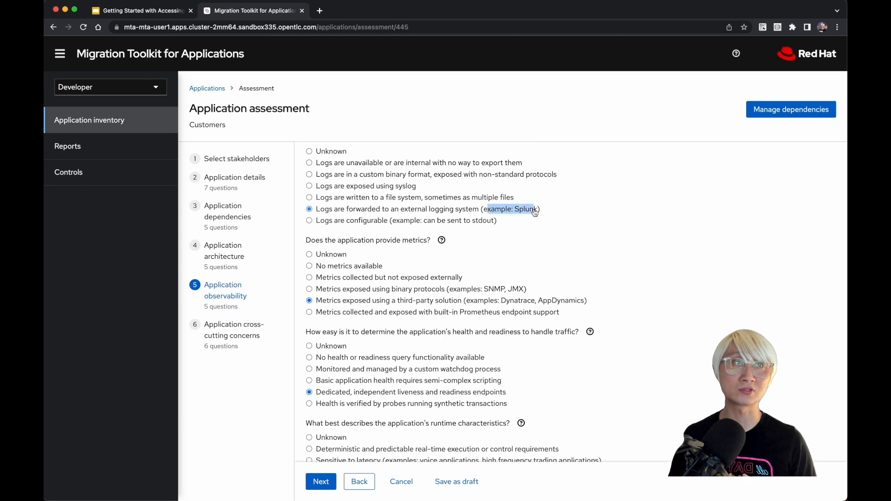
scroll(430, 243, "down", 2)
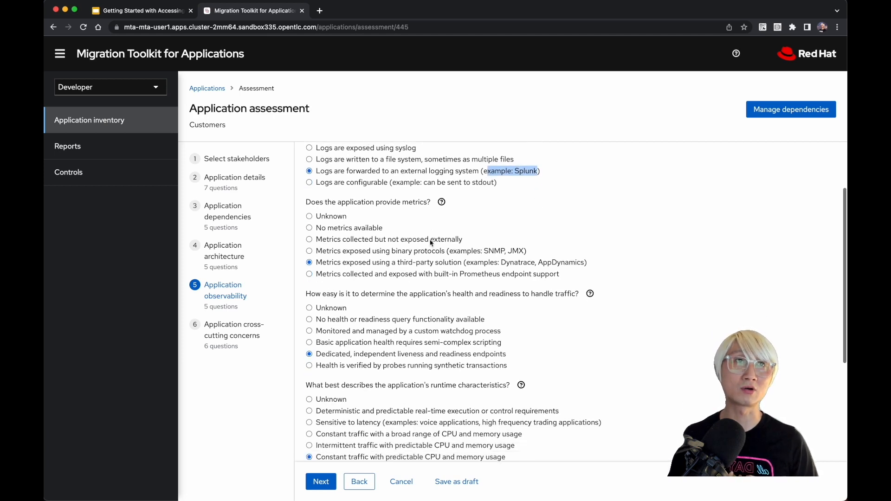
scroll(431, 243, "down", 2)
left_click(498, 236)
left_click_drag(498, 235, 592, 236)
scroll(589, 235, "down", 4)
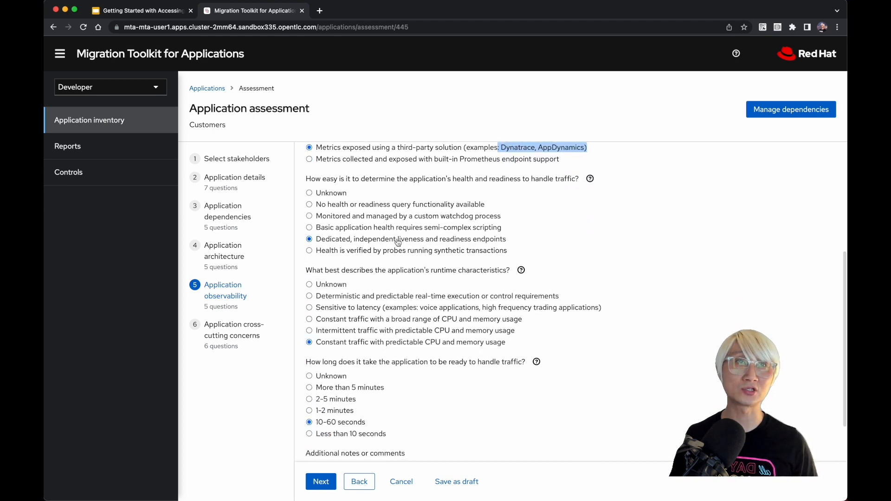
Step: Examine the health and readiness, runtime characteristics and startup time answers, and continue to the application cross-cutting concerns questions
left_click_drag(473, 179, 584, 190)
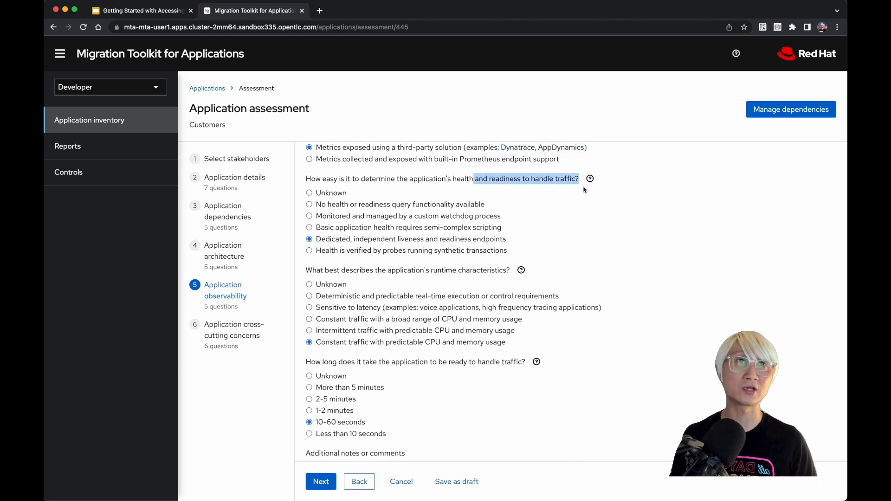
mouse_move(396, 240)
left_mouse_down()
mouse_move(521, 250)
mouse_move(516, 240)
left_mouse_up()
scroll(516, 241, "down", 3)
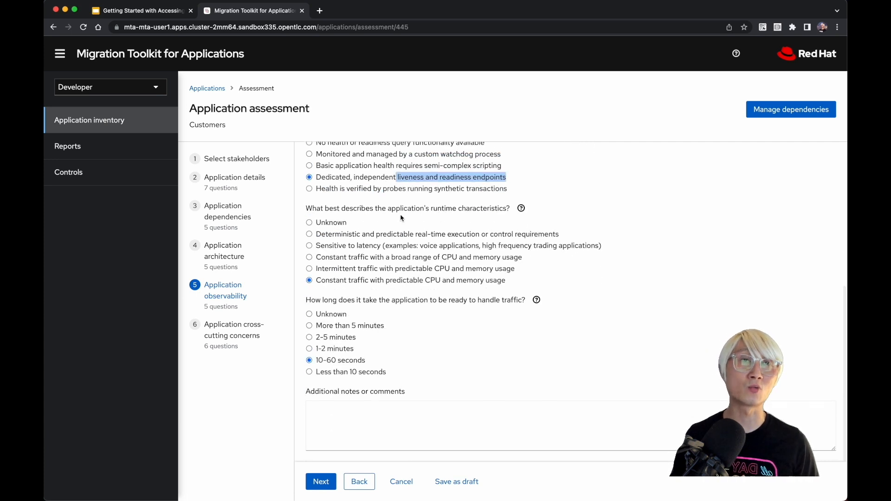
left_click_drag(363, 281, 519, 286)
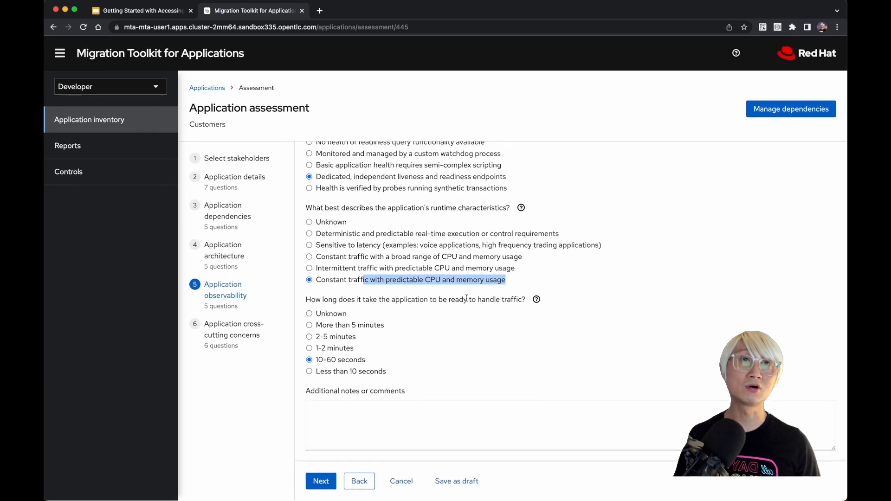
left_click_drag(444, 301, 529, 305)
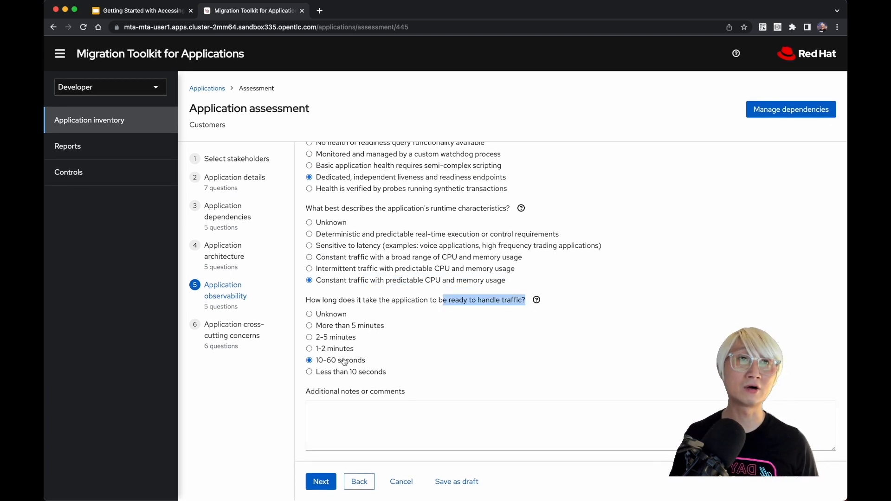
left_click(321, 482)
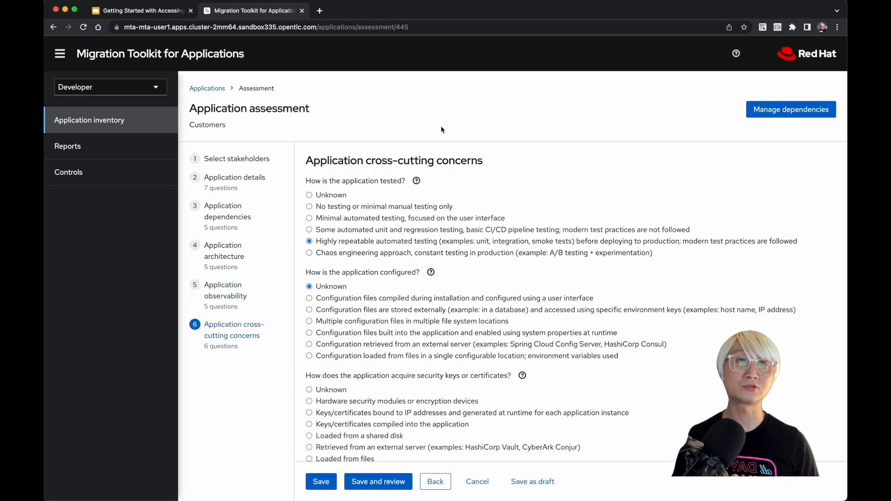
Step: Try "Some automated unit and regression testing" for how the application is tested and restore "Highly repeatable automated testing"
left_click_drag(485, 162, 306, 161)
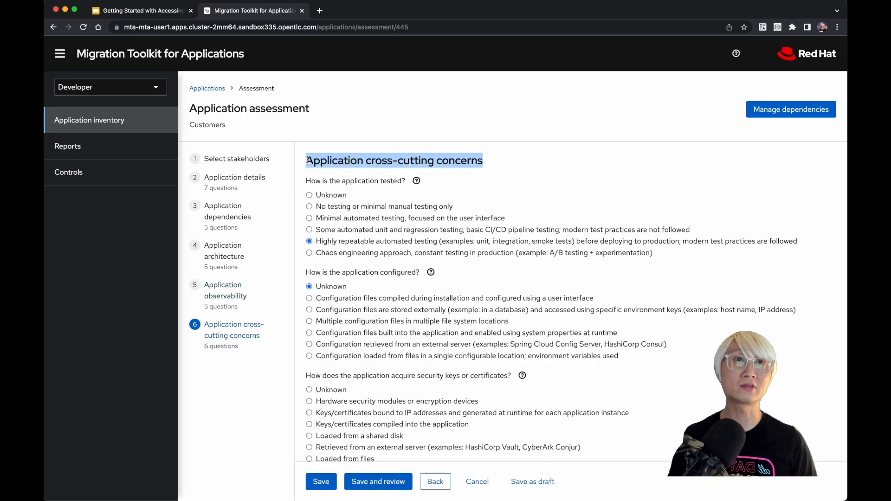
left_click(367, 182)
left_click_drag(368, 182, 415, 185)
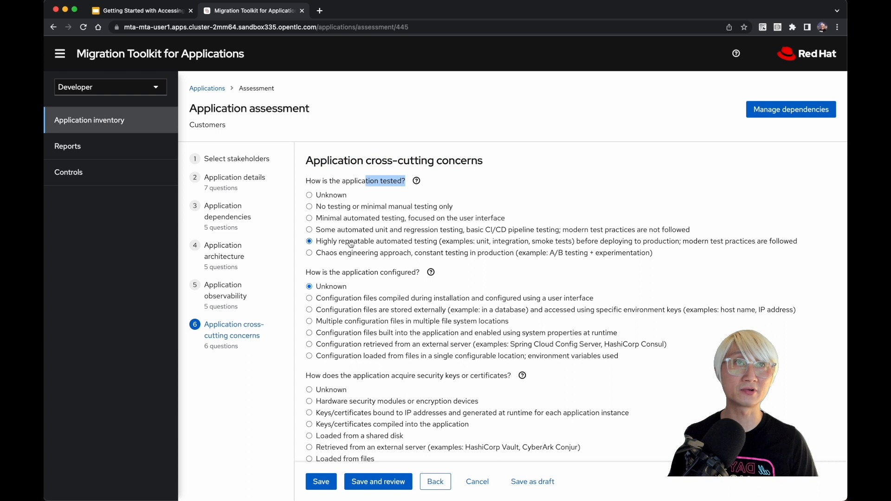
left_click_drag(349, 242, 580, 243)
left_click(422, 231)
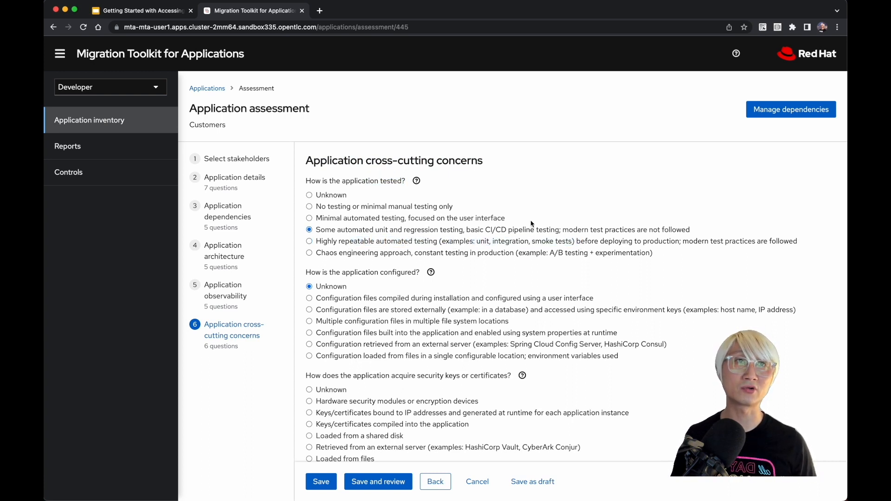
left_click(380, 243)
Step: Answer how the application is configured with "Multiple configuration files in multiple file system locations"
scroll(380, 243, "down", 3)
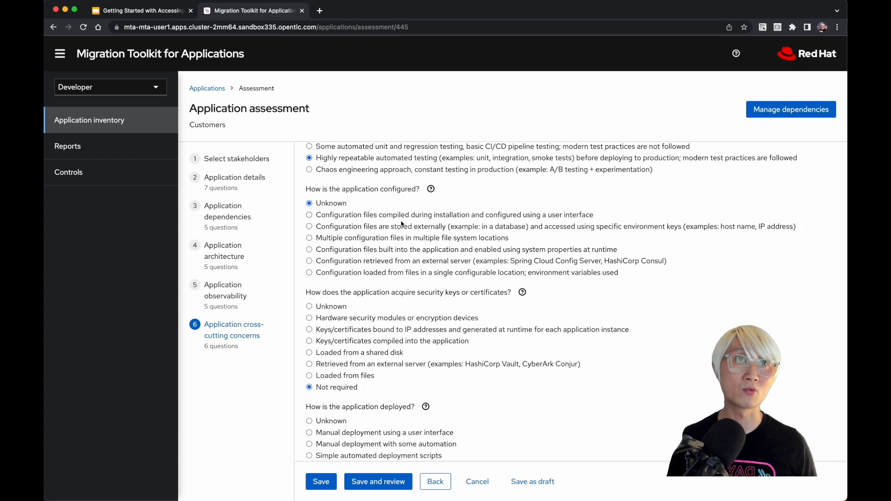
left_click(309, 238)
left_click_drag(333, 239, 501, 247)
left_click(502, 233)
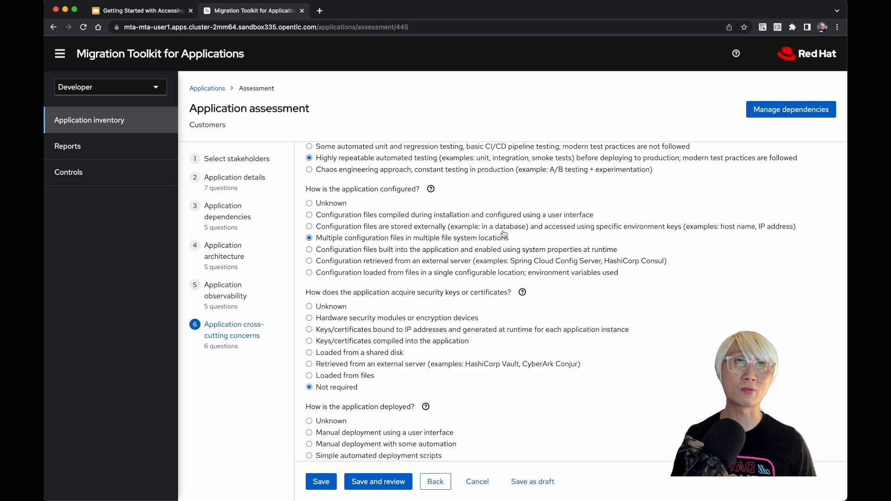
left_click(503, 242)
Step: Examine how acquiring security keys or certificates and the deployment method are answered in the cross-cutting concerns questions
scroll(503, 242, "down", 4)
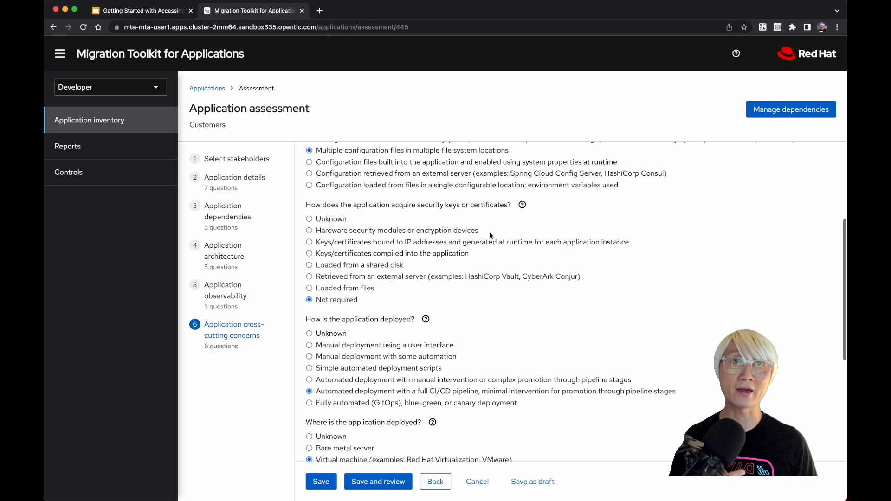
scroll(425, 235, "down", 2)
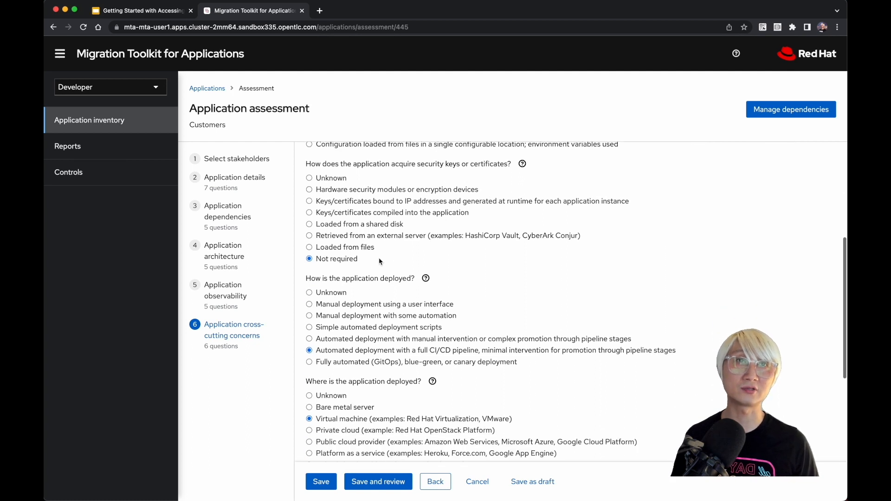
left_click_drag(411, 166, 516, 167)
scroll(466, 267, "down", 2)
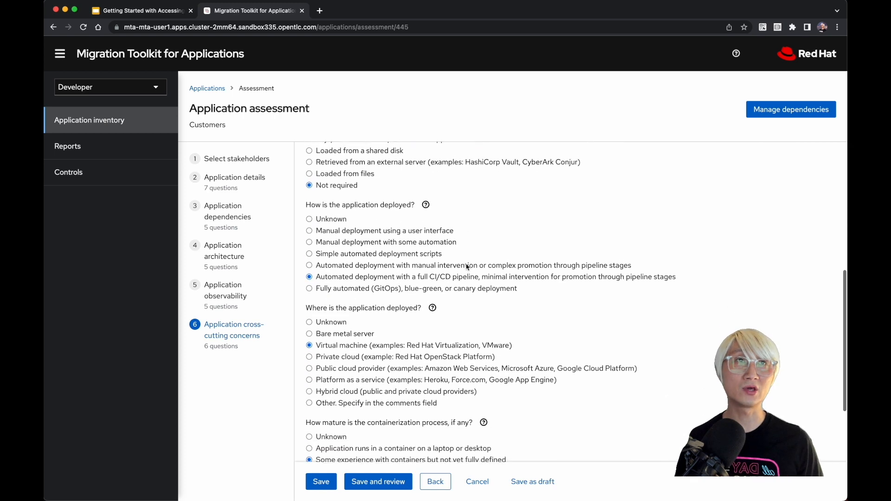
left_click_drag(349, 274, 501, 279)
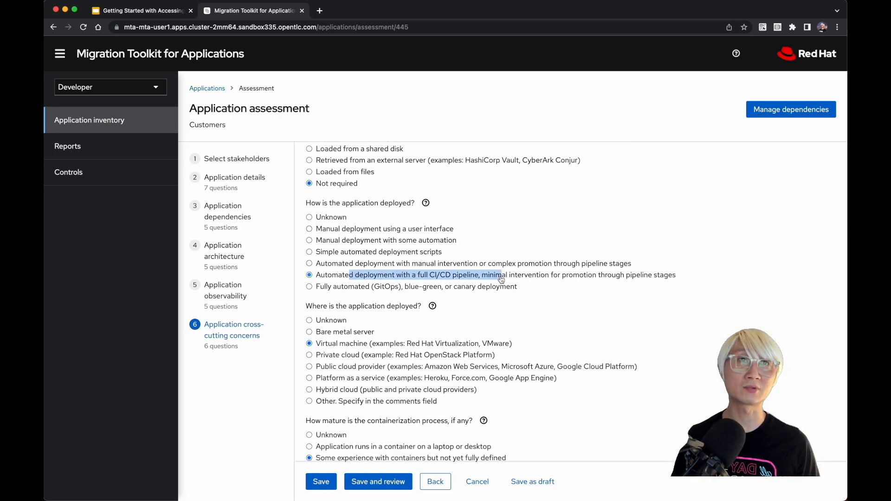
scroll(464, 267, "down", 3)
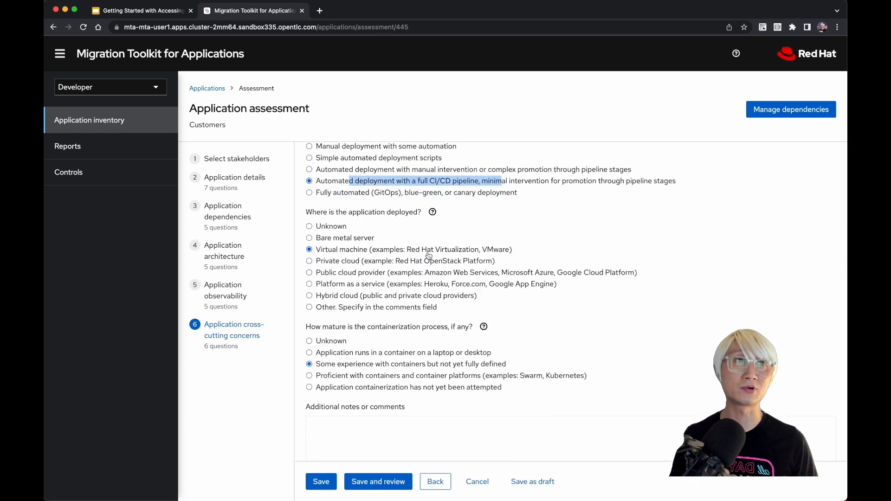
Step: Check the deployment location and containerization maturity answers, and save the assessment and continue to the Customers review
scroll(428, 255, "down", 1)
left_click_drag(350, 235, 513, 237)
scroll(512, 236, "down", 1)
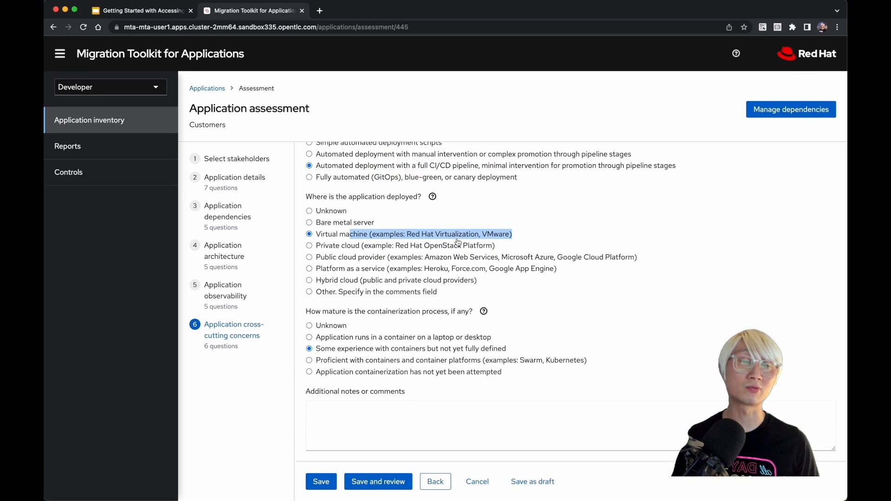
left_click_drag(353, 349, 505, 353)
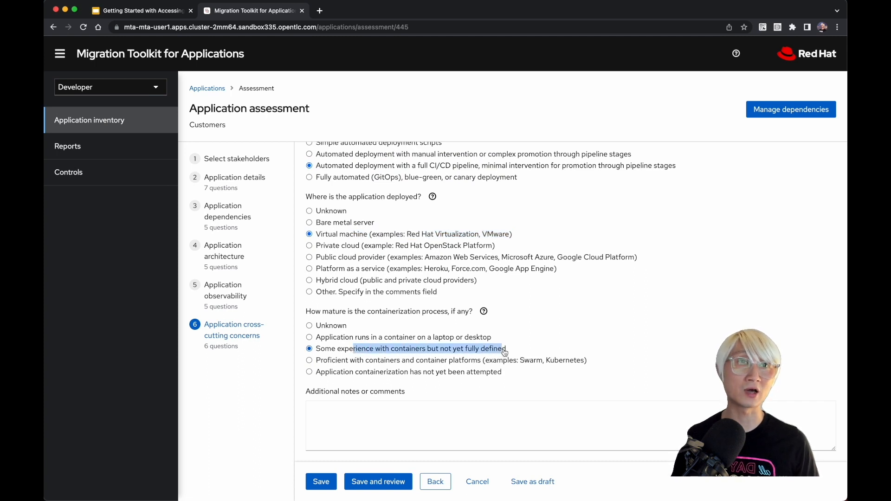
left_click(382, 482)
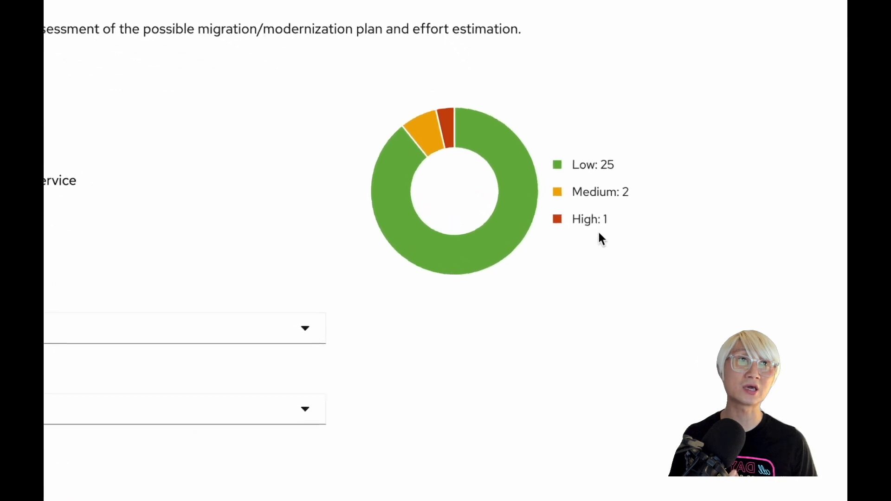
Step: Examine the review's risk chart and the options offered for the proposed action and the effort estimate
mouse_move(447, 131)
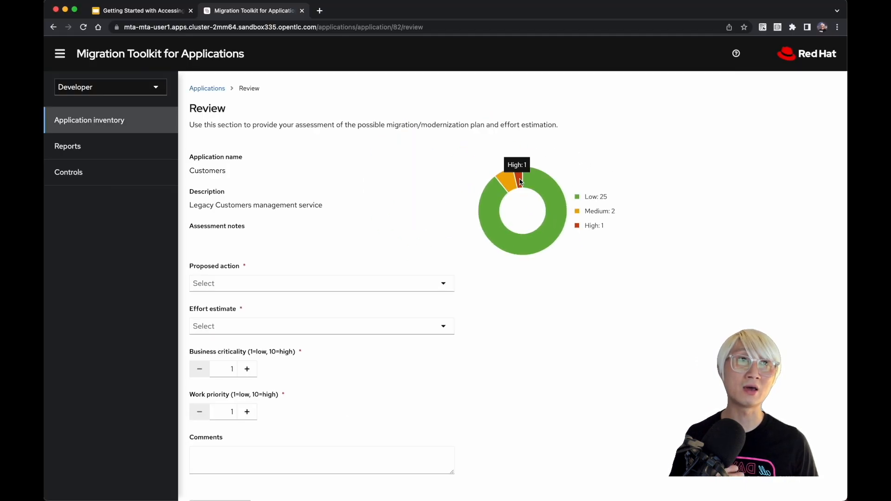
scroll(304, 274, "down", 2)
scroll(304, 274, "down", 1)
left_click(286, 199)
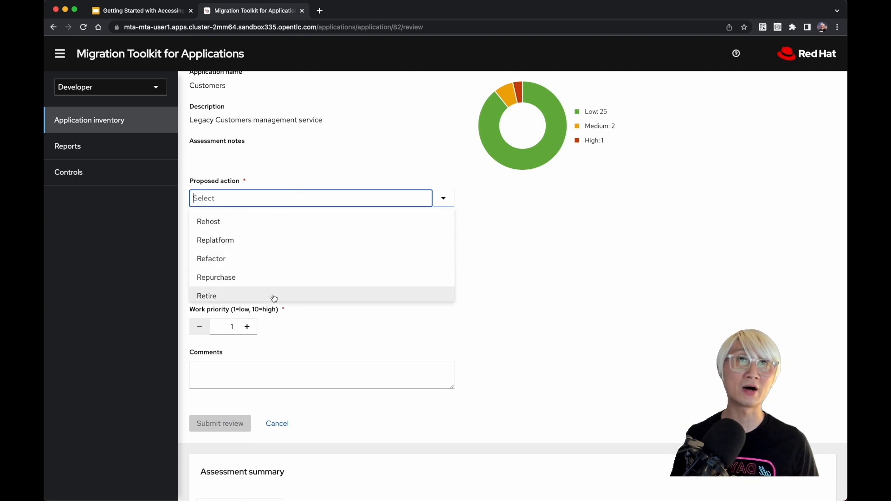
left_click(491, 238)
scroll(490, 239, "down", 3)
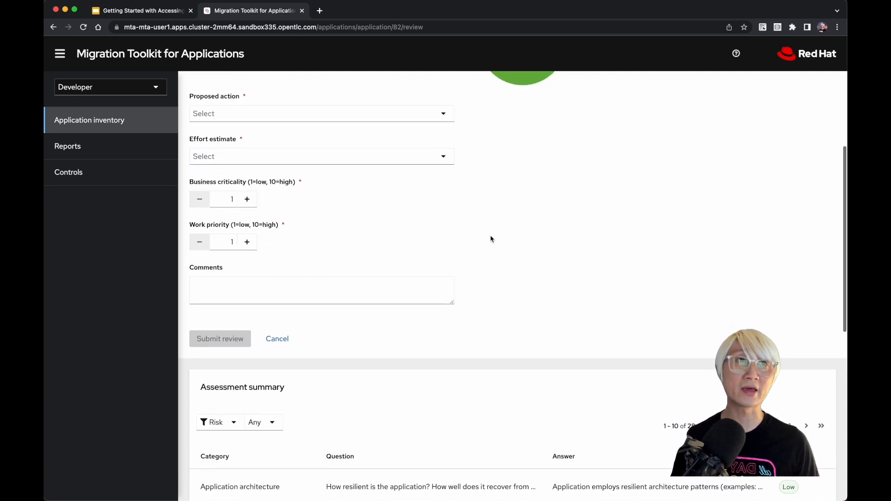
left_click(258, 156)
left_click(586, 234)
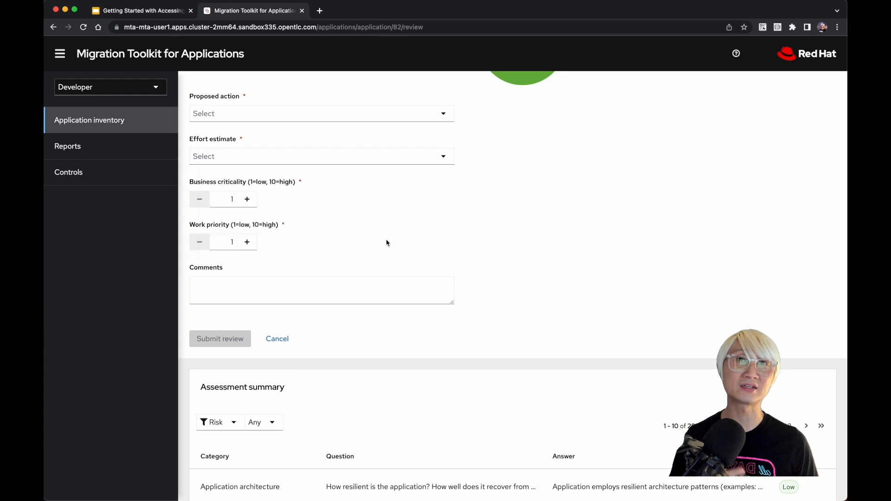
Step: Examine the business criticality and work priority fields and the risk ratings in the assessment summary
scroll(350, 272, "down", 1)
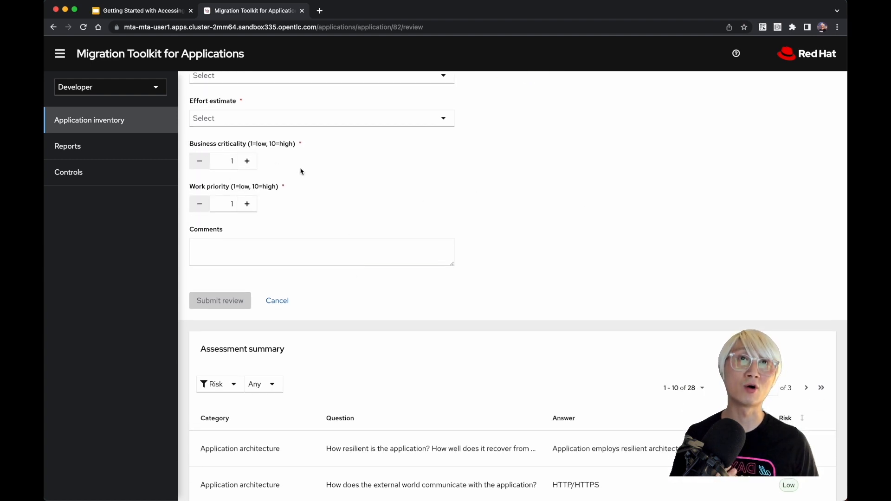
left_click_drag(183, 151, 302, 151)
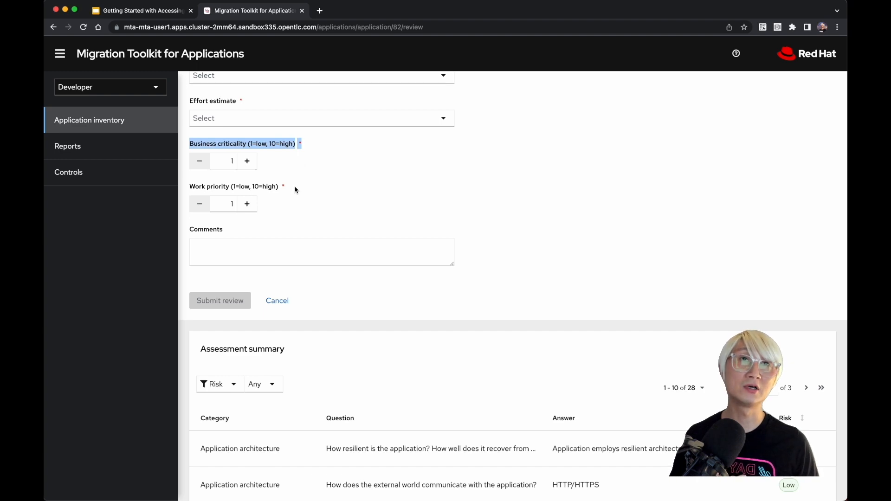
left_click_drag(294, 188, 186, 187)
scroll(186, 187, "down", 4)
scroll(185, 187, "down", 2)
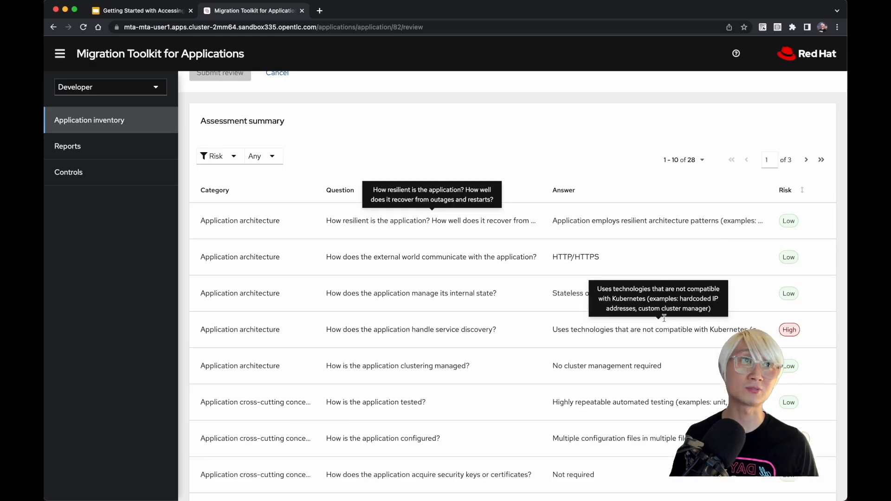
scroll(450, 141, "up", 10)
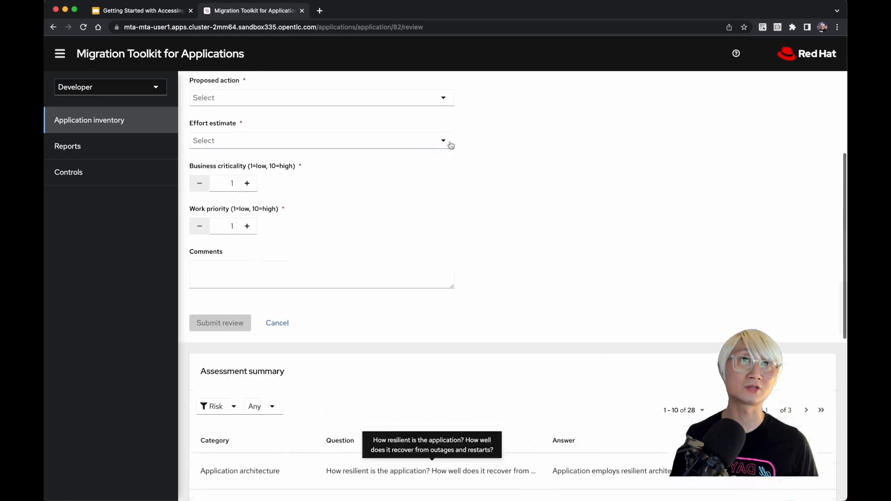
Step: Set the review's proposed action to Refactor and its effort estimate to Small
left_click(275, 275)
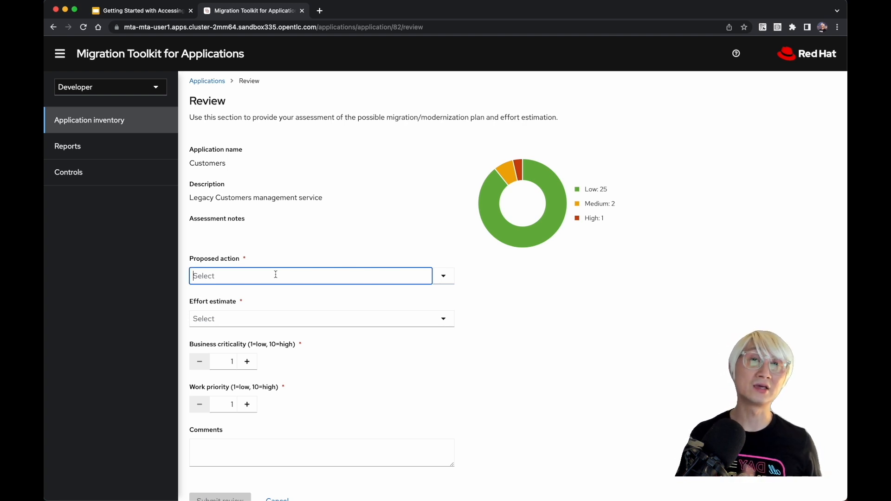
left_click(276, 274)
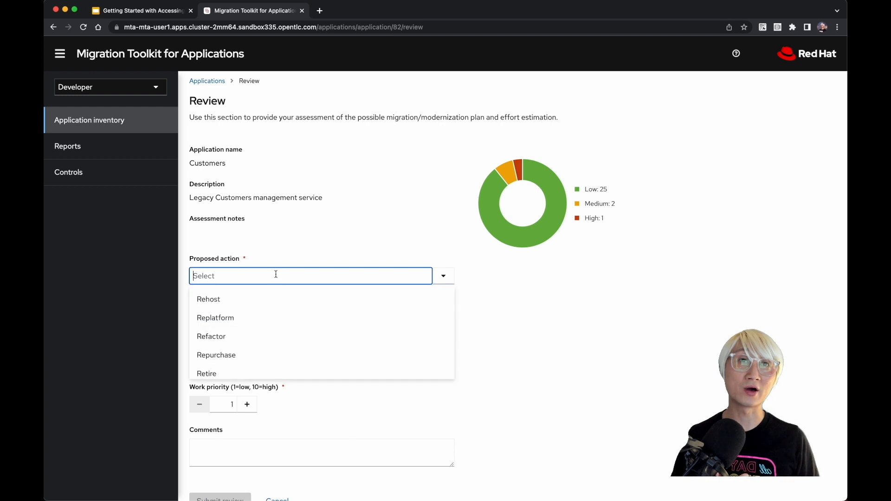
left_click(254, 334)
left_click(258, 281)
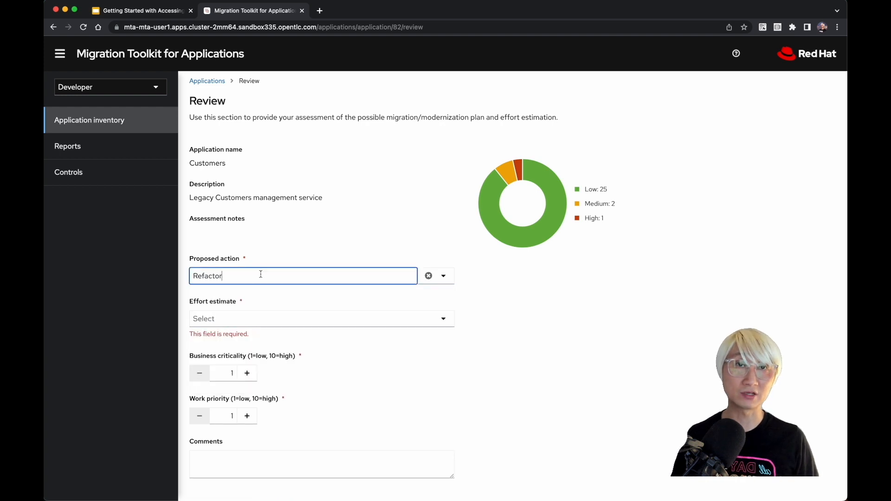
left_click(248, 319)
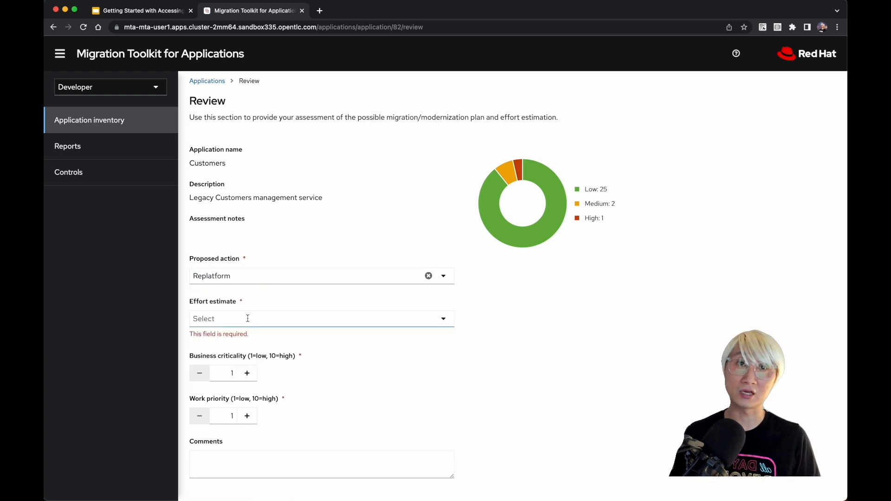
left_click(261, 274)
left_click(251, 334)
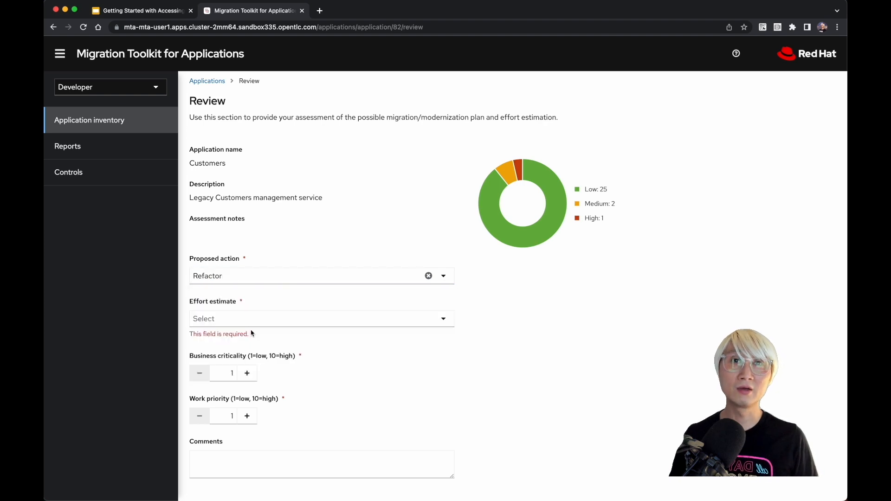
left_click(256, 318)
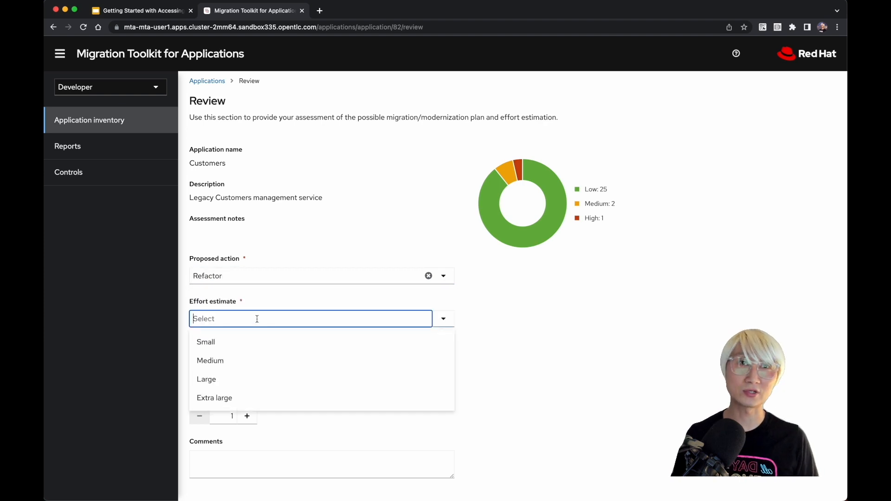
left_click(250, 350)
Step: Set the business criticality to 10 and the work priority to 9
scroll(248, 348, "down", 2)
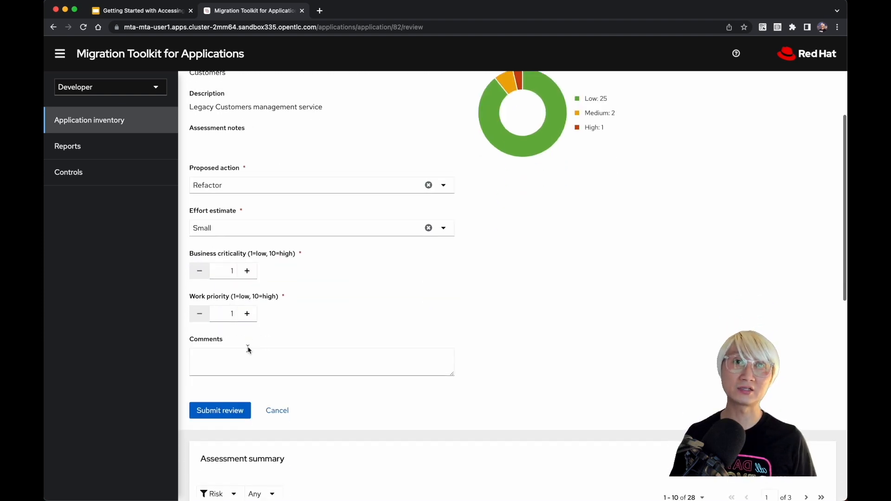
left_click(234, 272)
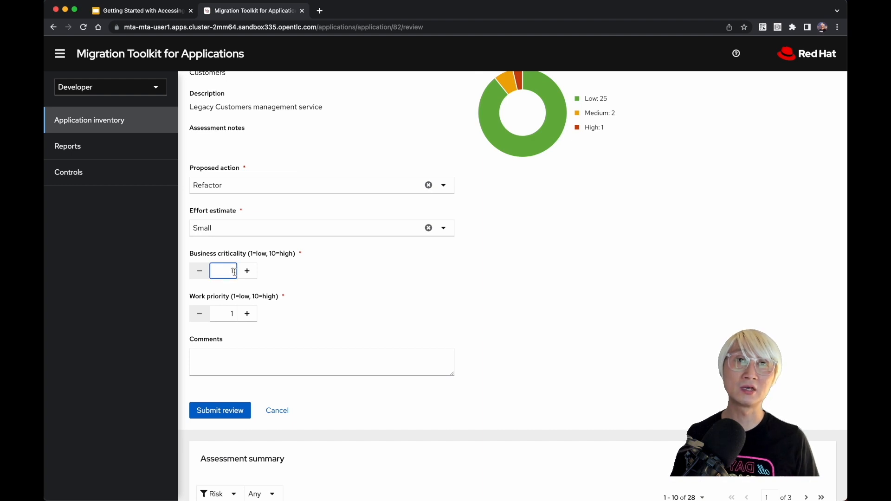
type("0")
left_click(233, 314)
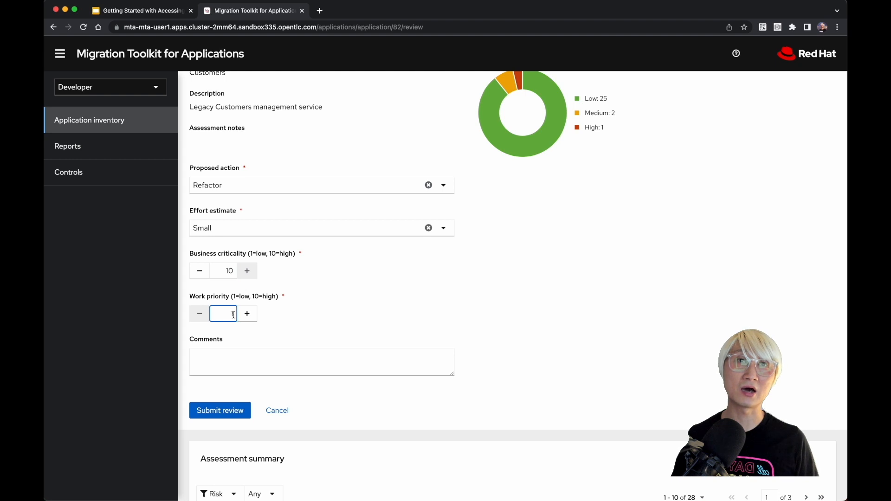
type("9")
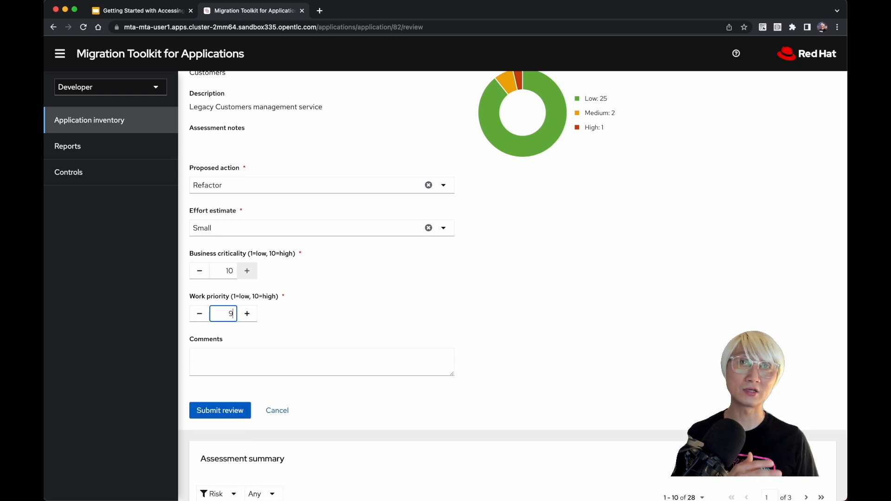
Step: Submit the Customers review and check its review status in the application inventory
scroll(320, 317, "down", 5)
scroll(320, 316, "down", 1)
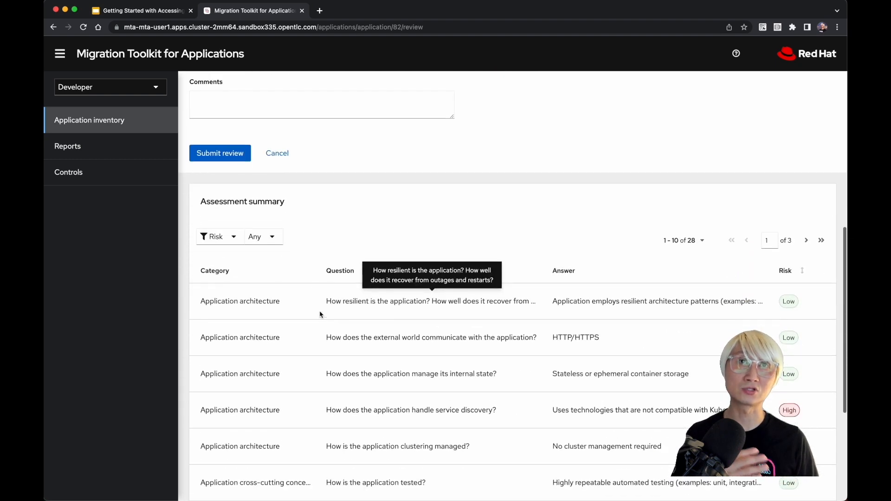
left_click(219, 152)
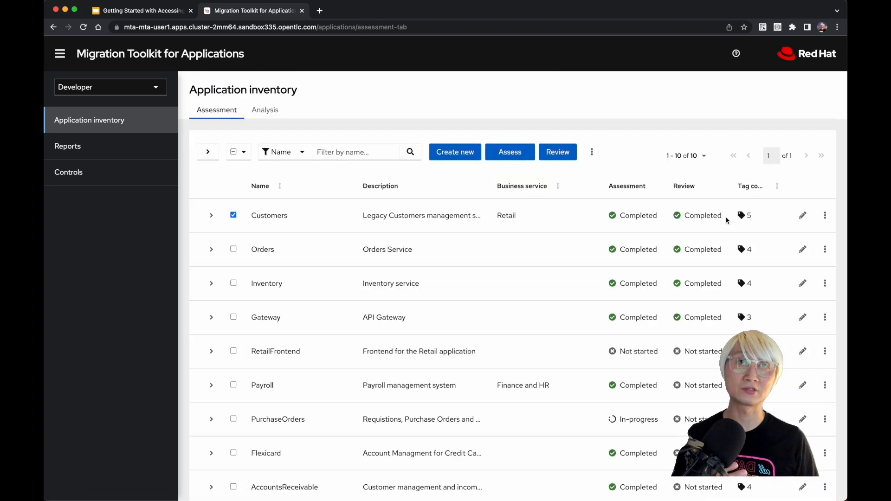
left_click_drag(727, 219, 677, 221)
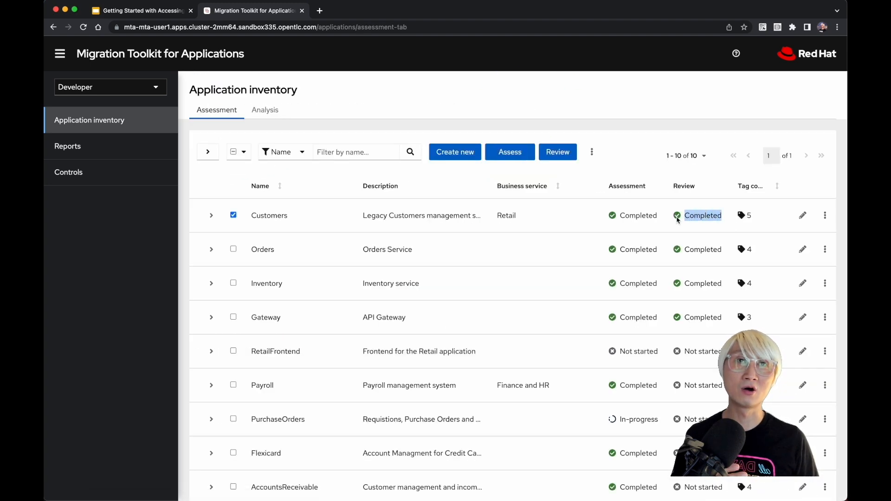